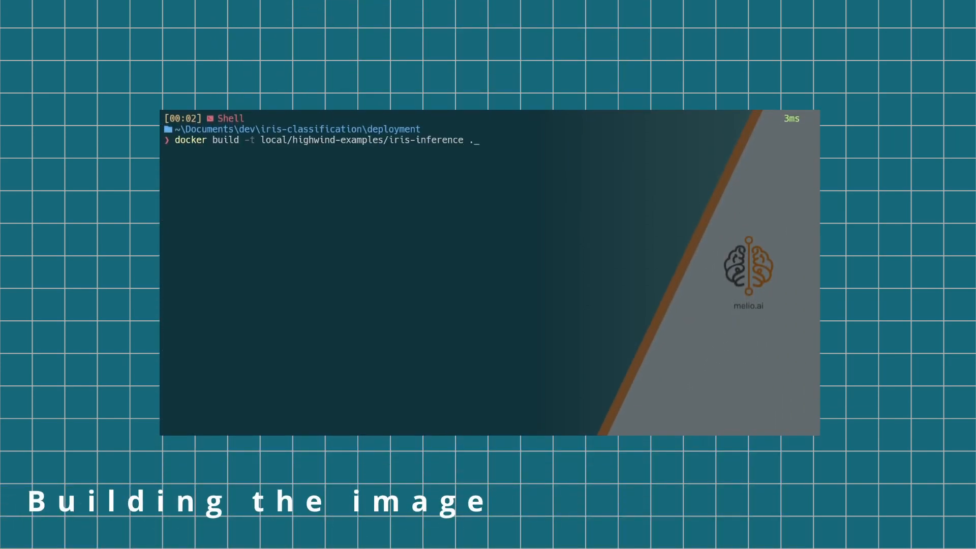
- Build the local/highwind-examples/iris-inference Docker image from the deployment folder, and list the local Docker images in a cleared terminal
{"action": "key", "text": "Return"}
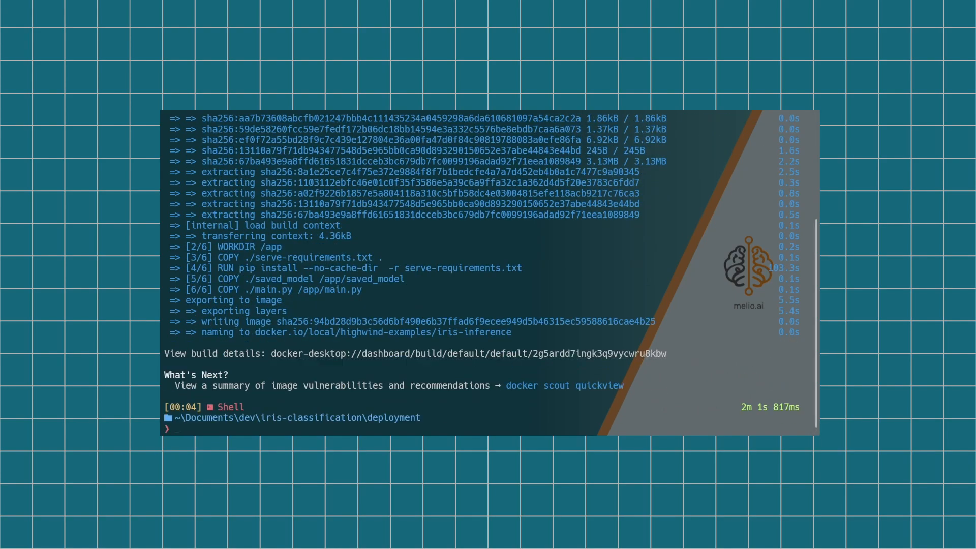
{"action": "type", "text": "clear"}
{"action": "key", "text": "Return"}
{"action": "type", "text": "docker image ls"}
{"action": "key", "text": "Return"}
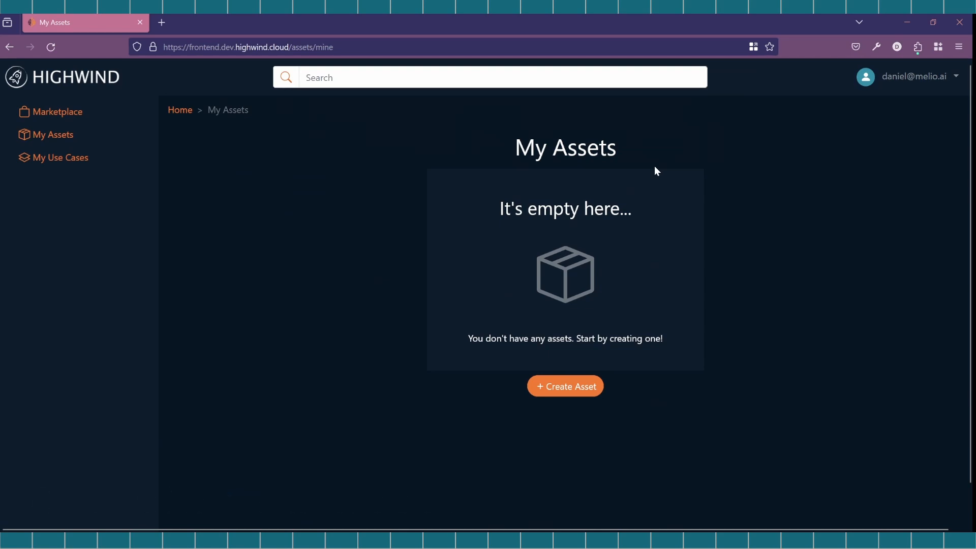
- In Highwind, start a Docker Repository asset and set its repository name to the owner's first name followed by "-iris-classifier-image-demo"
{"action": "left_click", "coordinate": [562, 388]}
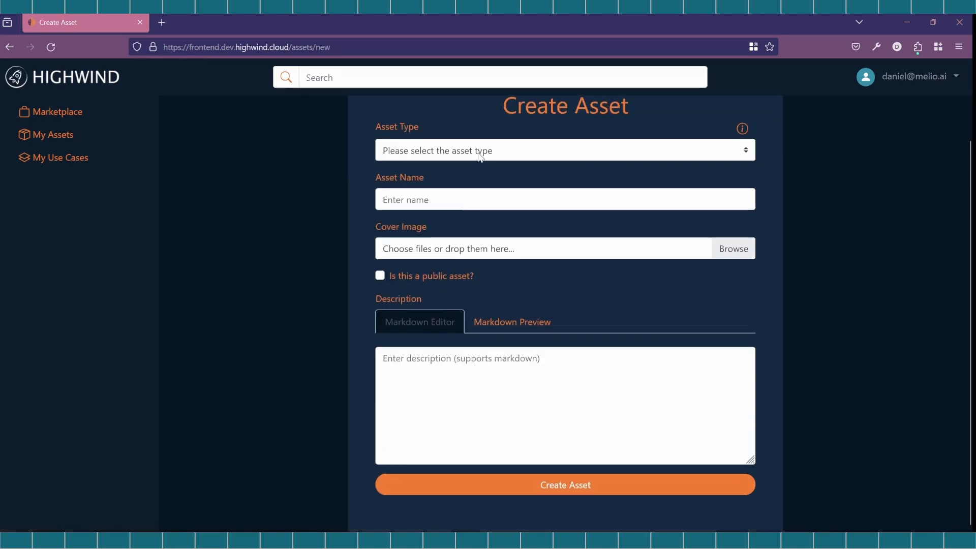
{"action": "left_click", "coordinate": [689, 153]}
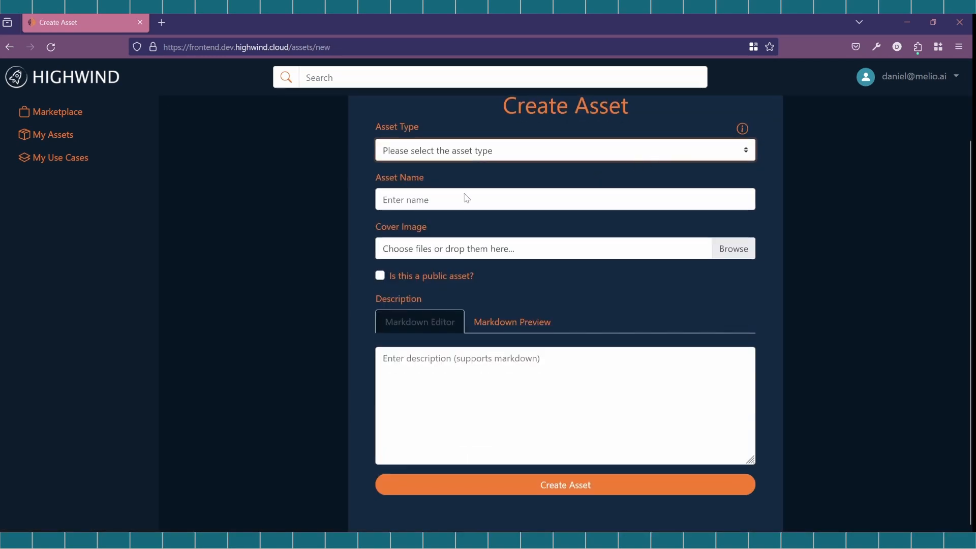
{"action": "left_click", "coordinate": [481, 248]}
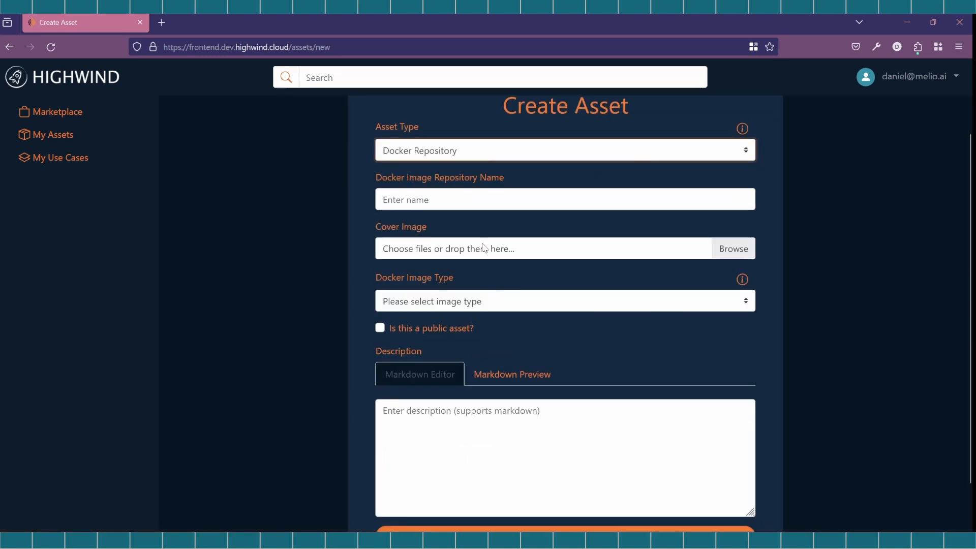
{"action": "left_click", "coordinate": [478, 200]}
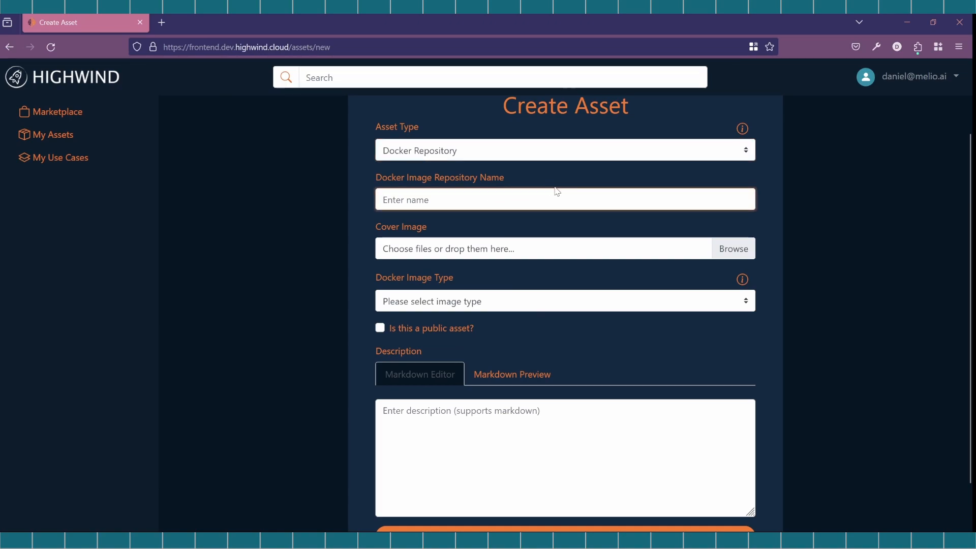
{"action": "type", "text": "daniel-iris-classifier-image-demo"}
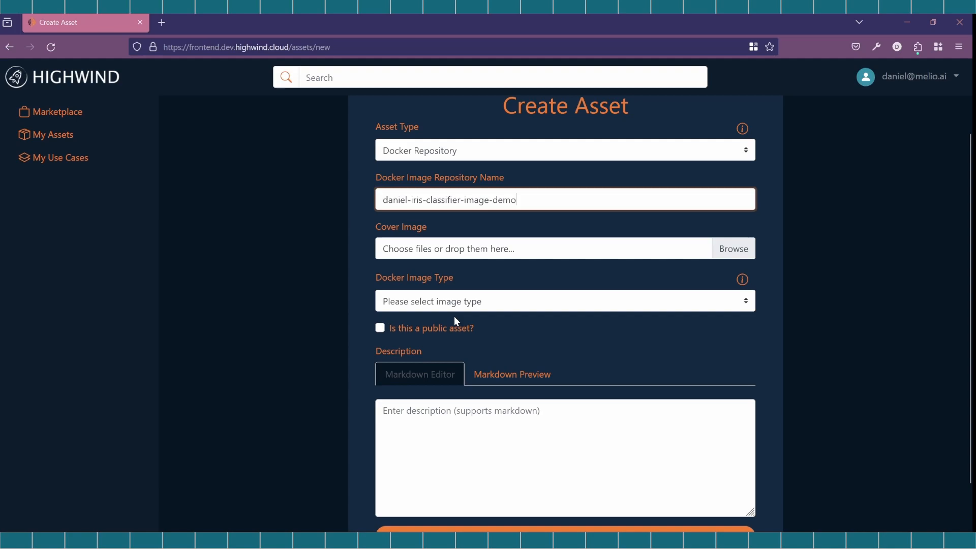
- Set the Docker image type of the new repository asset to KServe Predictor
{"action": "left_click", "coordinate": [469, 306]}
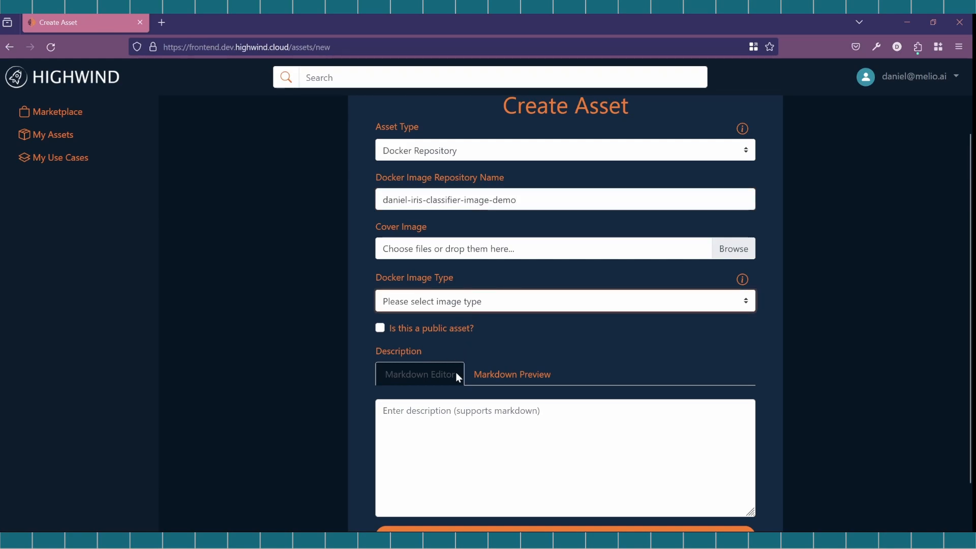
{"action": "key", "text": "Down"}
{"action": "scroll", "coordinate": [538, 294], "scroll_direction": "down", "scroll_amount": 2}
- Draft a sample Markdown description with headings H1 and H2 and list items "Hello" and "World!", and preview it
{"action": "left_click", "coordinate": [522, 355]}
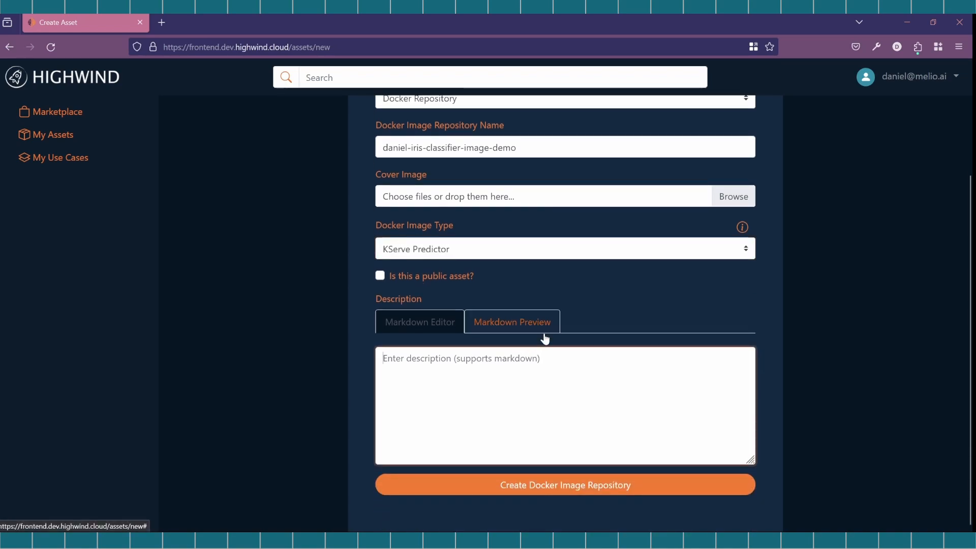
{"action": "type", "text": "# H1"}
{"action": "key", "text": "Return"}
{"action": "type", "text": "## H2"}
{"action": "key", "text": "Return"}
{"action": "type", "text": "-This is a list"}
{"action": "key", "text": "Return"}
{"action": "type", "text": "- This is"}
{"action": "key", "text": "BackSpace"}
{"action": "key", "text": "BackSpace"}
{"action": "key", "text": "BackSpace"}
{"action": "key", "text": "BackSpace"}
{"action": "key", "text": "BackSpace"}
{"action": "key", "text": "BackSpace"}
{"action": "key", "text": "BackSpace"}
{"action": "key", "text": "BackSpace"}
{"action": "key", "text": "BackSpace"}
{"action": "key", "text": "BackSpace"}
{"action": "key", "text": "BackSpace"}
{"action": "key", "text": "BackSpace"}
{"action": "key", "text": "BackSpace"}
{"action": "key", "text": "BackSpace"}
{"action": "key", "text": "BackSpace"}
{"action": "key", "text": "BackSpace"}
{"action": "key", "text": "BackSpace"}
{"action": "key", "text": "BackSpace"}
{"action": "key", "text": "BackSpace"}
{"action": "key", "text": "BackSpace"}
{"action": "type", "text": "Hello"}
{"action": "key", "text": "Return"}
{"action": "type", "text": "- World!"}
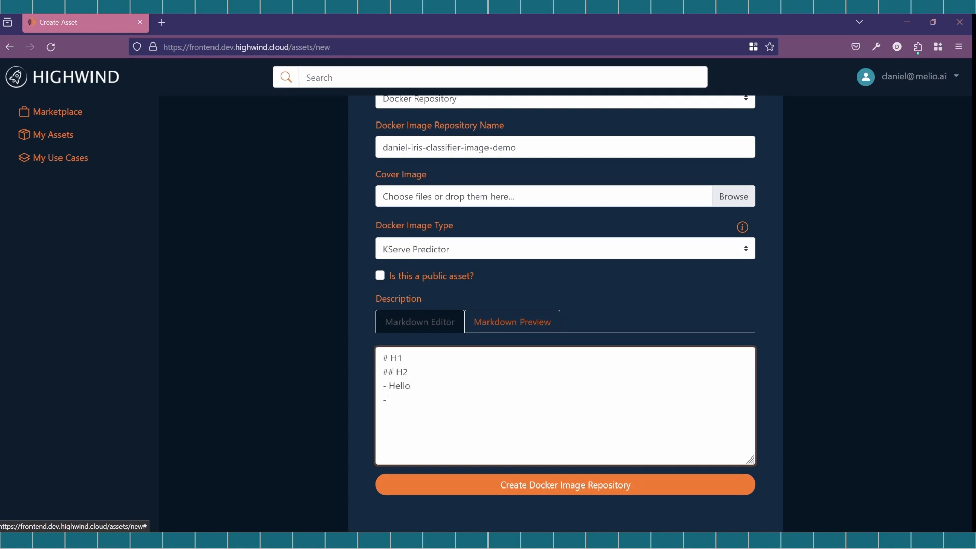
{"action": "left_click", "coordinate": [496, 325]}
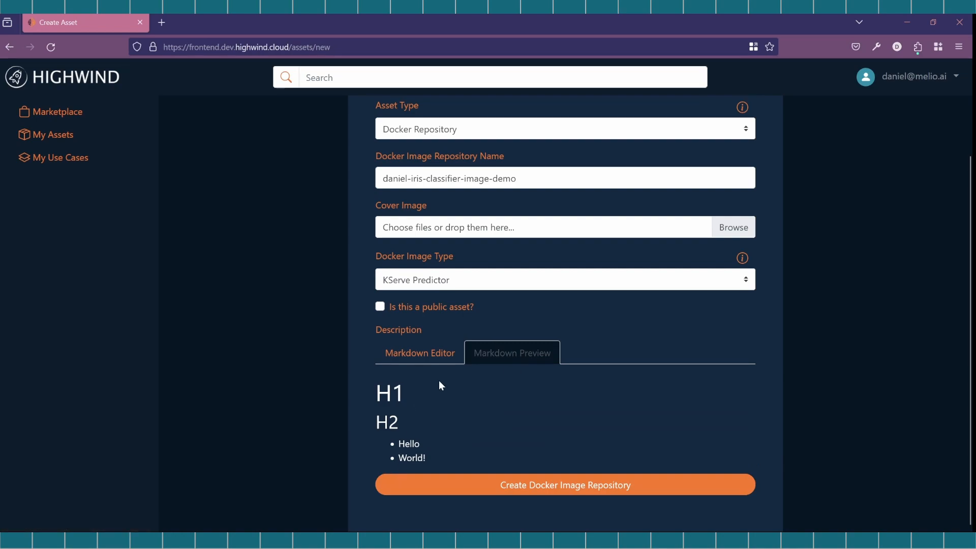
- Replace the description with "# Iris classifier", "## What it's about" and "This model detects the species of a flower."
{"action": "left_click", "coordinate": [434, 358]}
{"action": "key", "text": "ctrl+a"}
{"action": "type", "text": "# Iris classifier"}
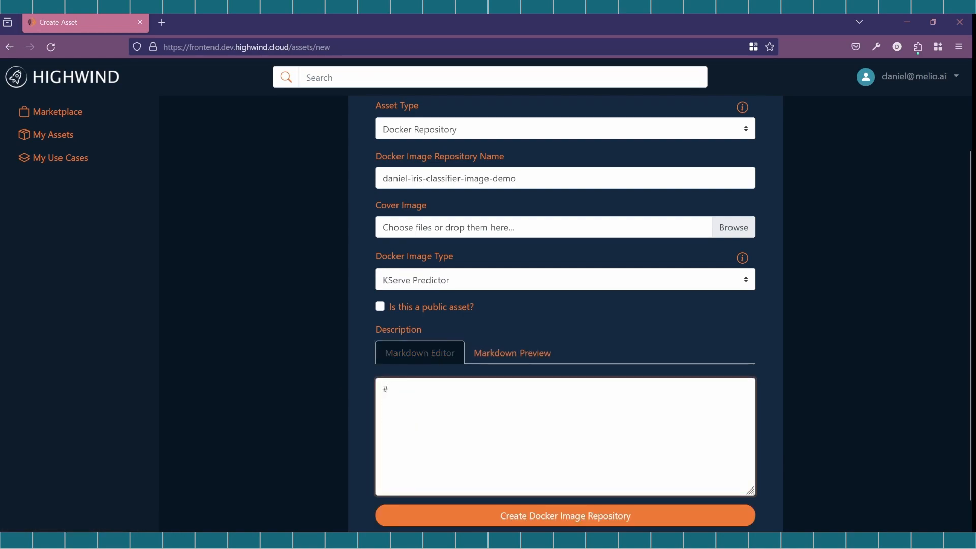
{"action": "key", "text": "Return"}
{"action": "type", "text": "## What it's about"}
{"action": "key", "text": "Return"}
{"action": "type", "text": "This model detects the species of a flower."}
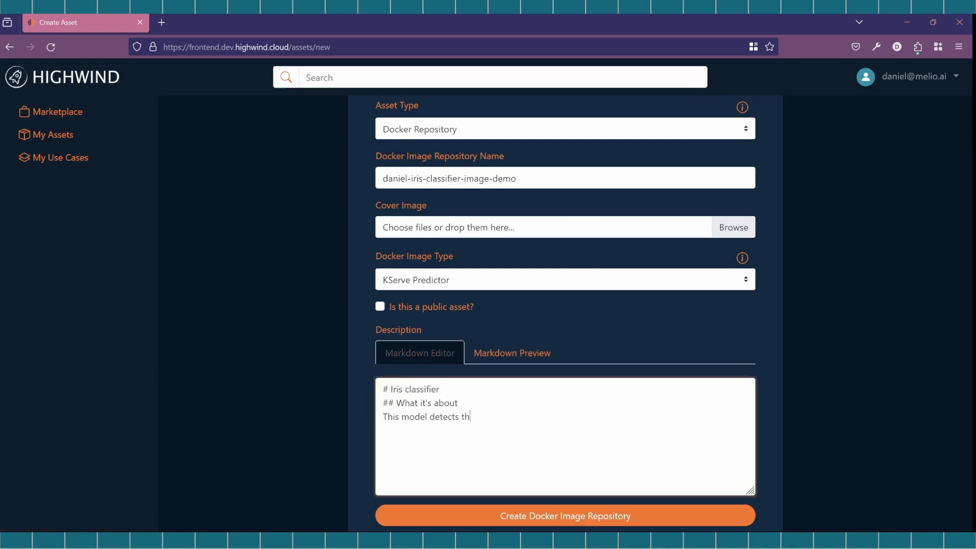
- Create the Docker image repository and review its Docker image push commands
{"action": "left_click", "coordinate": [512, 352]}
{"action": "left_click", "coordinate": [420, 367]}
{"action": "scroll", "coordinate": [620, 411], "scroll_direction": "down", "scroll_amount": 2}
{"action": "left_click", "coordinate": [576, 487]}
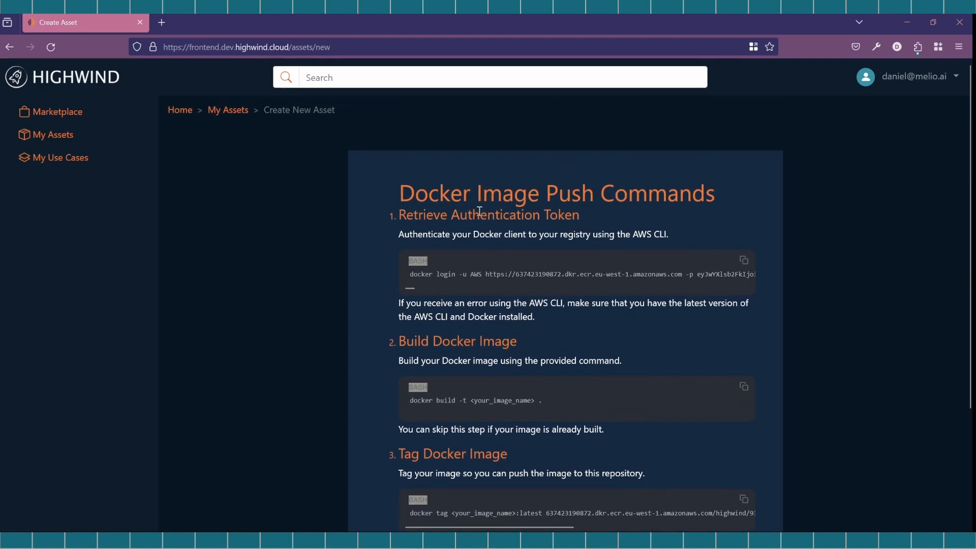
{"action": "scroll", "coordinate": [503, 194], "scroll_direction": "down", "scroll_amount": 3}
{"action": "scroll", "coordinate": [518, 204], "scroll_direction": "up", "scroll_amount": 1}
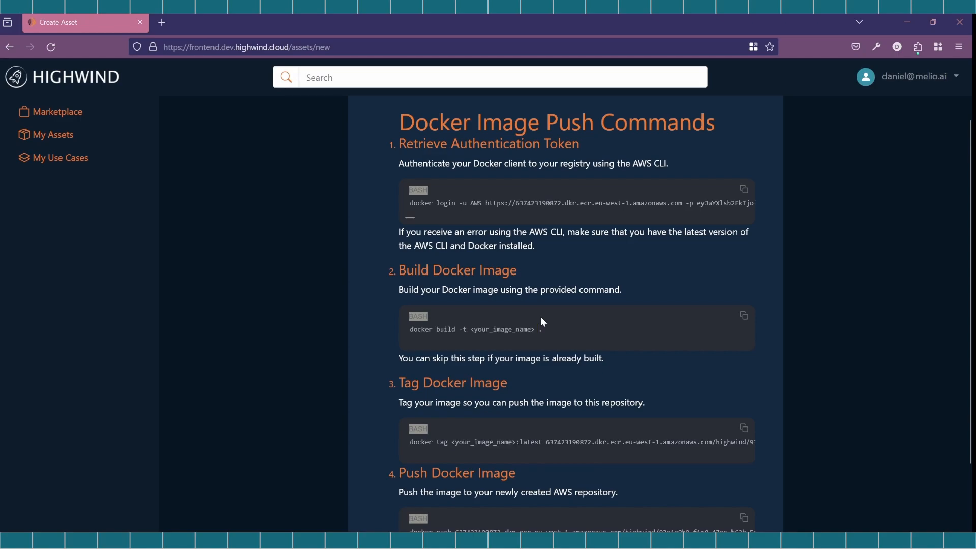
{"action": "scroll", "coordinate": [796, 373], "scroll_direction": "down", "scroll_amount": 2}
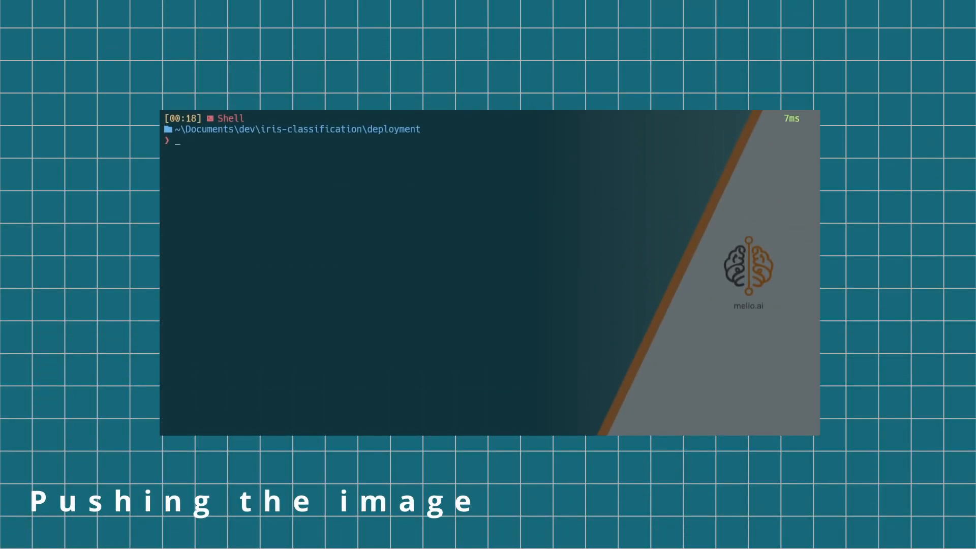
- Switch to the terminal, log Docker in to the AWS registry using the copied command with its authentication token, and clear the screen
{"action": "right_click", "coordinate": [525, 236]}
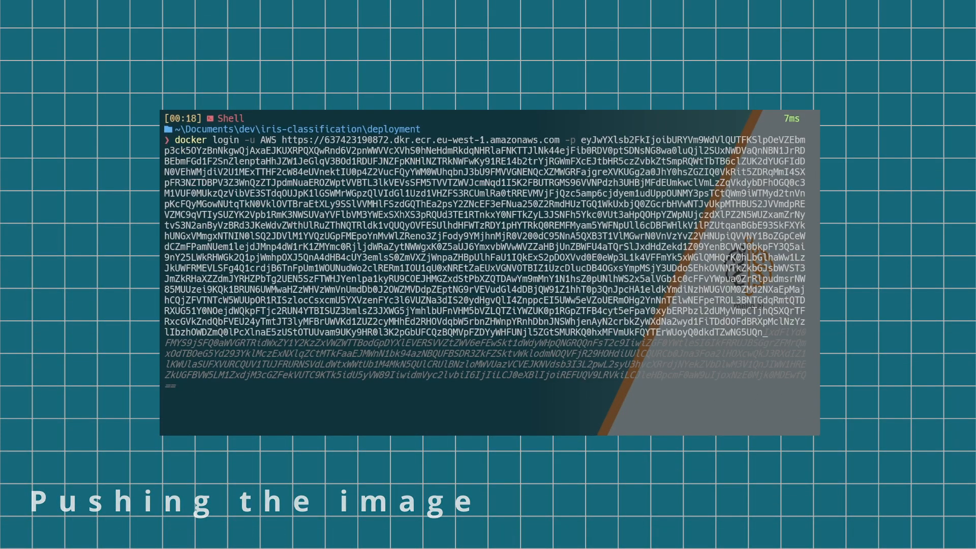
{"action": "key", "text": "Return"}
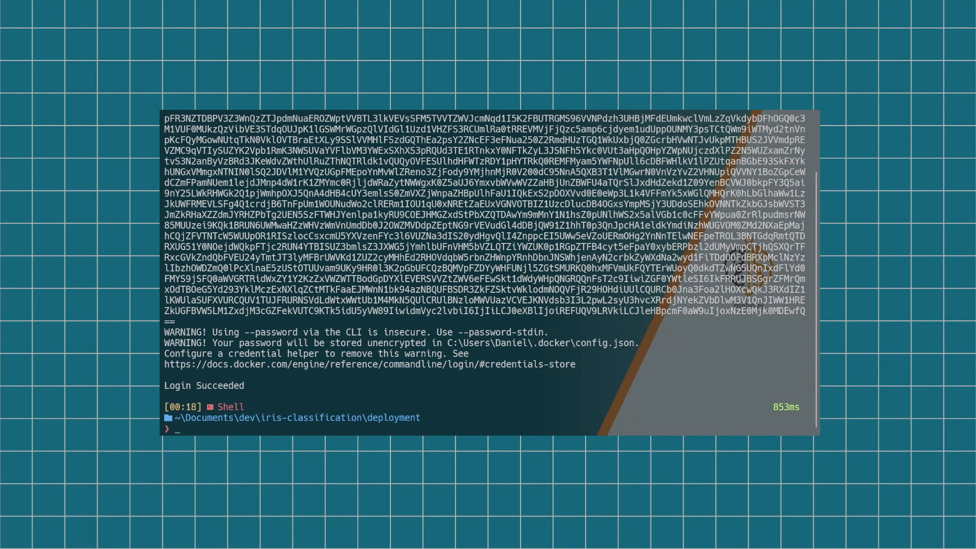
{"action": "type", "text": "cls"}
{"action": "key", "text": "Return"}
{"action": "type", "text": "docker build -t <your_image_name> ."}
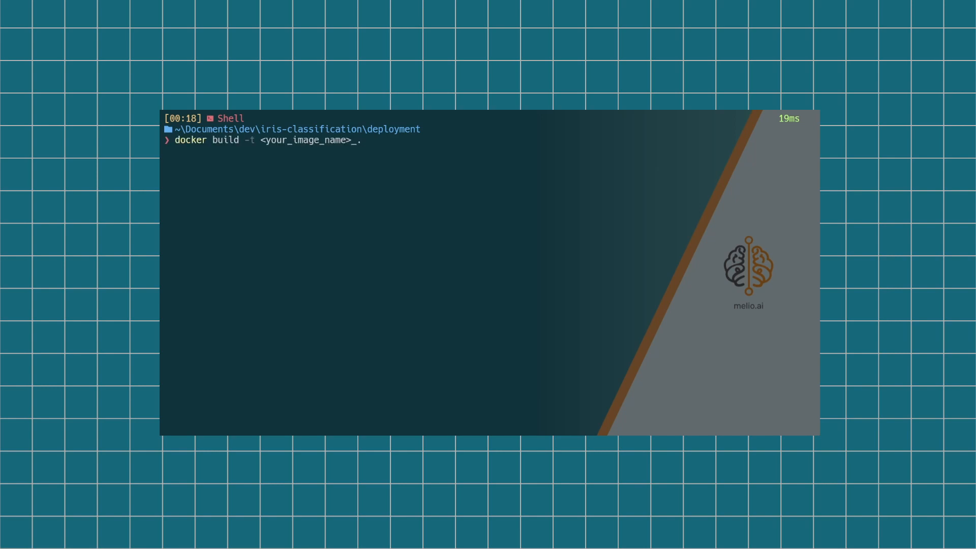
{"action": "left_click_drag", "start_coordinate": [255, 140], "coordinate": [351, 139]}
{"action": "key", "text": "Escape"}
{"action": "key", "text": "ctrl+c"}
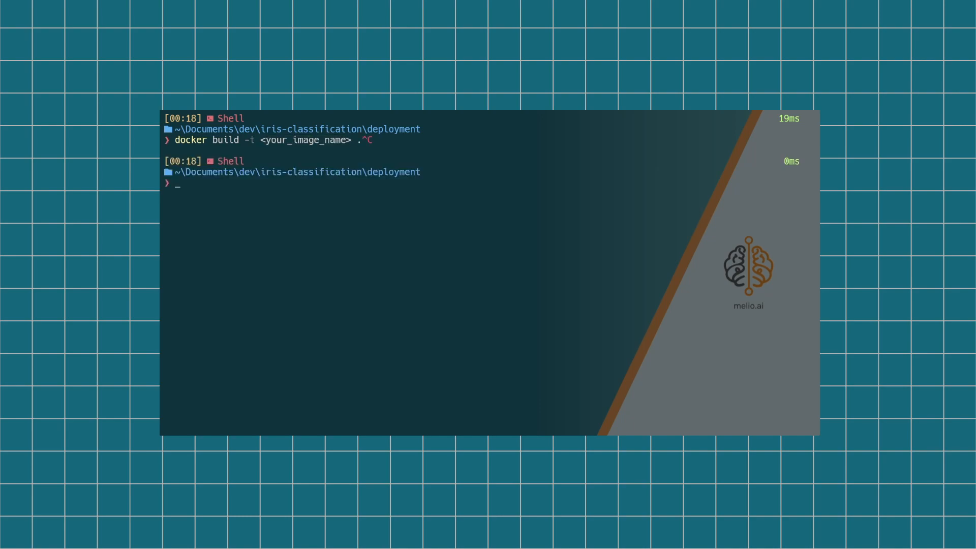
- List the local Docker images and copy the repository name local/highwind-examples/iris-inference
{"action": "type", "text": "docker image ls"}
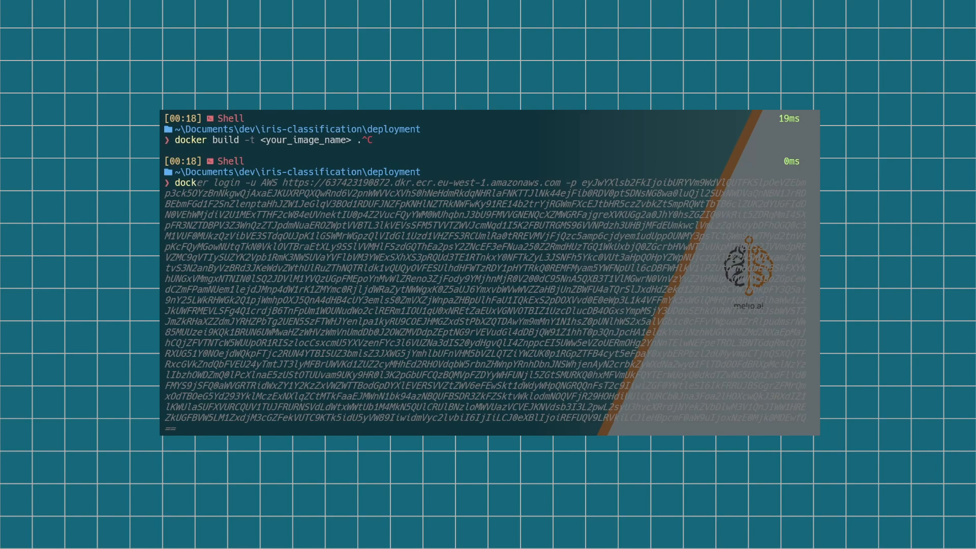
{"action": "key", "text": "Return"}
{"action": "left_click_drag", "start_coordinate": [165, 204], "coordinate": [365, 204]}
{"action": "key", "text": "ctrl+c"}
- Tag local/highwind-examples/iris-inference:latest with the new AWS repository address, using the provided tag command in a cleared terminal
{"action": "key", "text": "ctrl+l"}
{"action": "key", "text": "ctrl+v"}
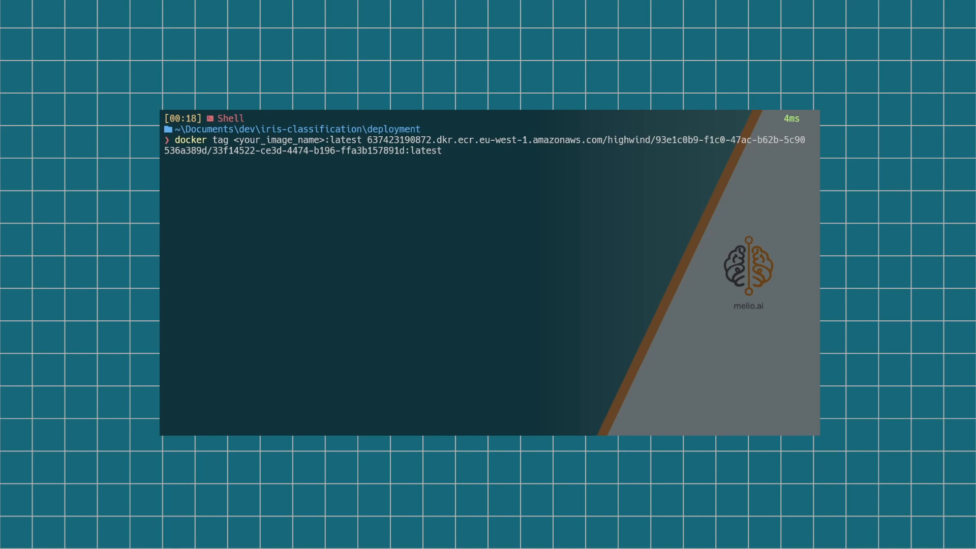
{"action": "left_click_drag", "start_coordinate": [228, 140], "coordinate": [325, 140]}
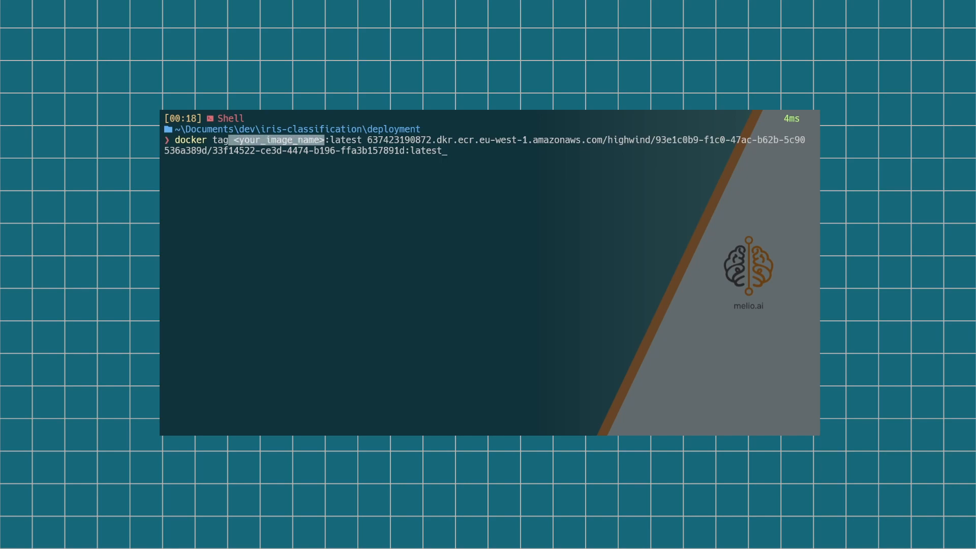
{"action": "key", "text": "ctrl+c"}
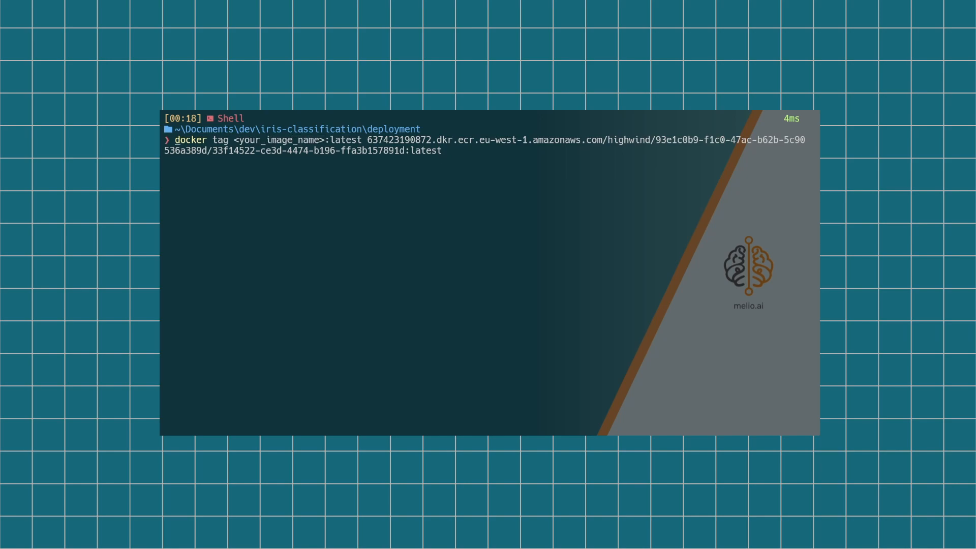
{"action": "key", "text": "Delete"}
{"action": "key", "text": "Delete"}
{"action": "key", "text": "Delete"}
{"action": "key", "text": "Delete"}
{"action": "key", "text": "Delete"}
{"action": "key", "text": "Delete"}
{"action": "key", "text": "Delete"}
{"action": "key", "text": "Delete"}
{"action": "key", "text": "Delete"}
{"action": "key", "text": "Delete"}
{"action": "key", "text": "Delete"}
{"action": "key", "text": "Delete"}
{"action": "key", "text": "Delete"}
{"action": "key", "text": "Delete"}
{"action": "key", "text": "Delete"}
{"action": "key", "text": "Delete"}
{"action": "key", "text": "Delete"}
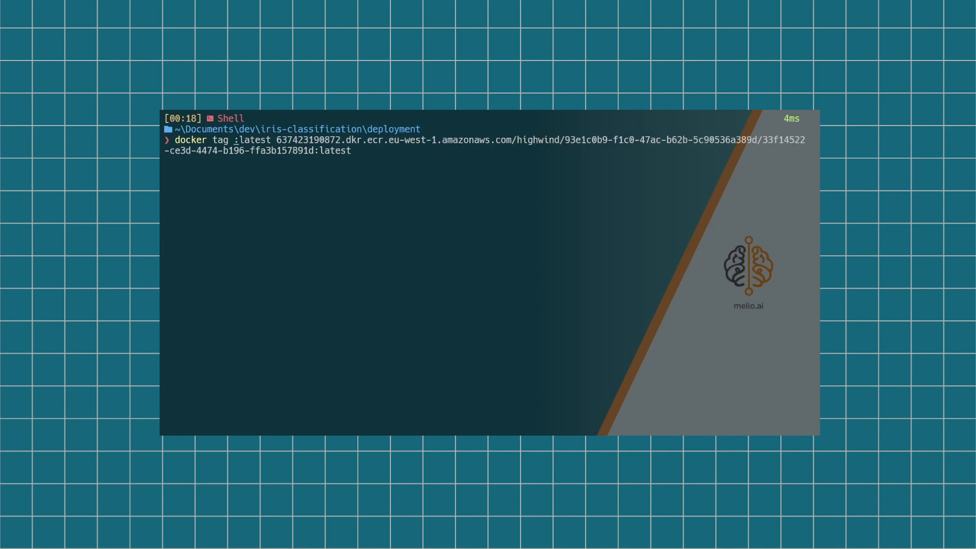
{"action": "type", "text": "local/highwind-examples/iris-inference"}
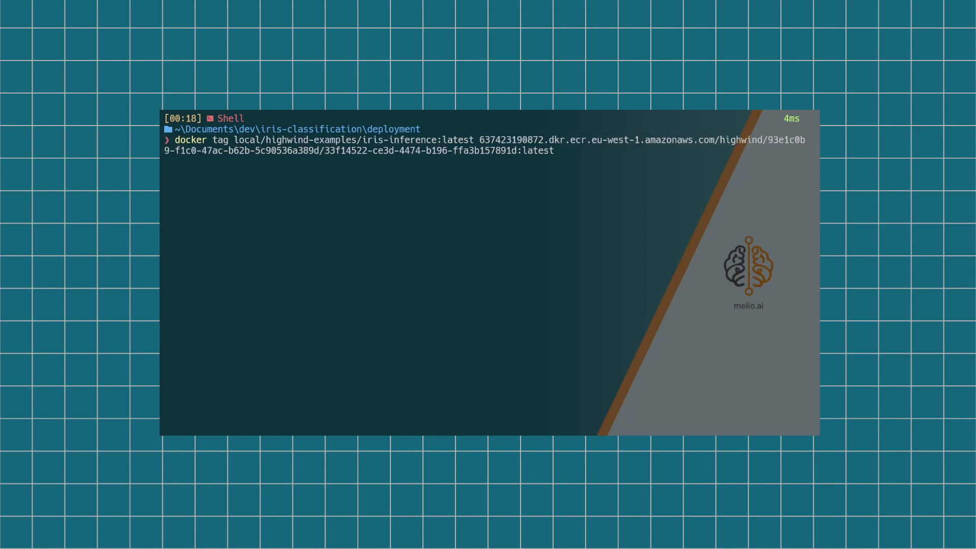
{"action": "key", "text": "Return"}
- List the Docker images to check the new tag, and push the tagged image to the AWS repository
{"action": "type", "text": "docker"}
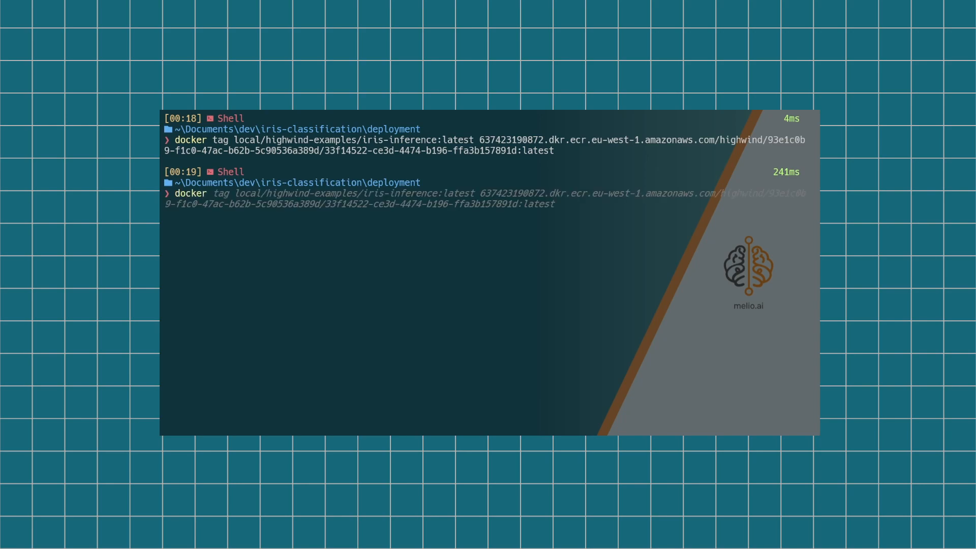
{"action": "type", "text": " image ls"}
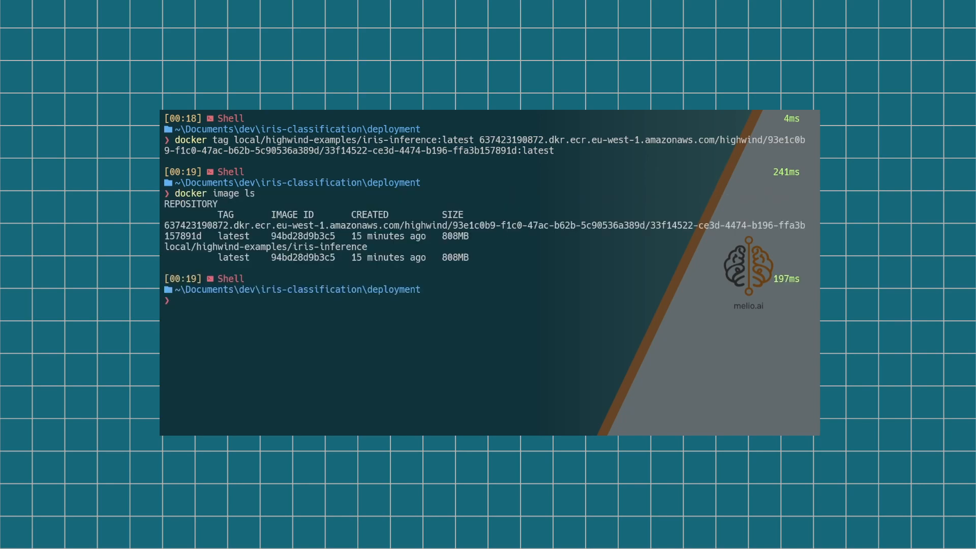
{"action": "key", "text": "ctrl+v"}
{"action": "key", "text": "Return"}
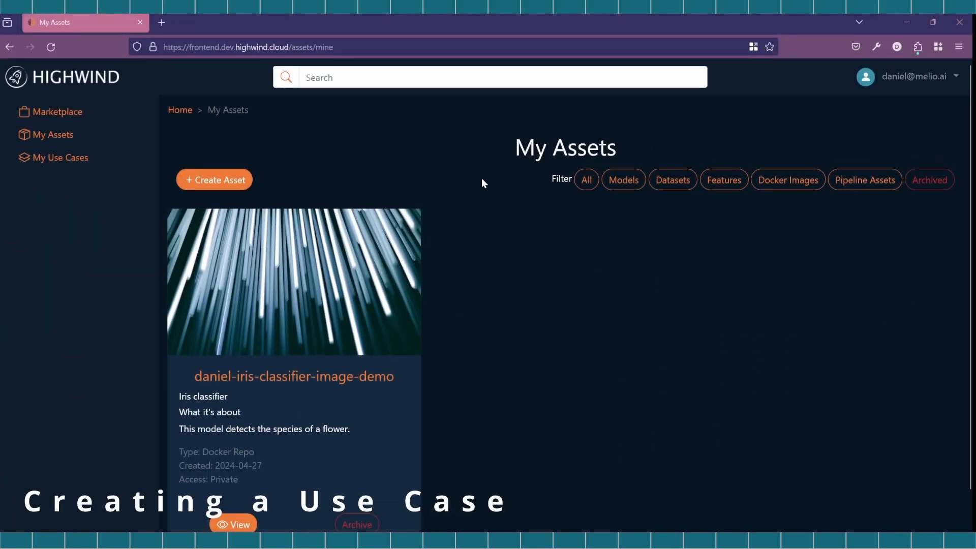
- Switch to Highwind, view the details of the iris classifier repository asset, and examine its image tags
{"action": "scroll", "coordinate": [481, 182], "scroll_direction": "down", "scroll_amount": 1}
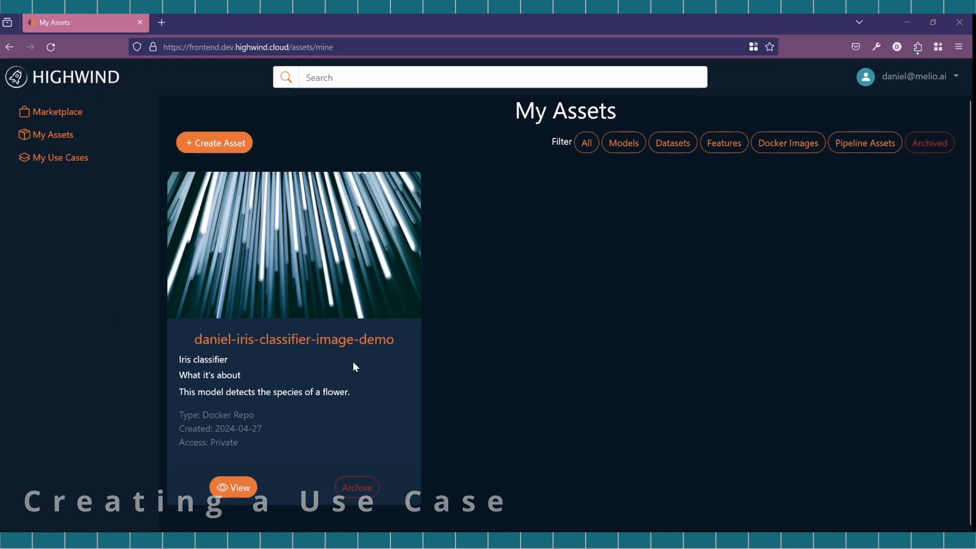
{"action": "left_click", "coordinate": [243, 489]}
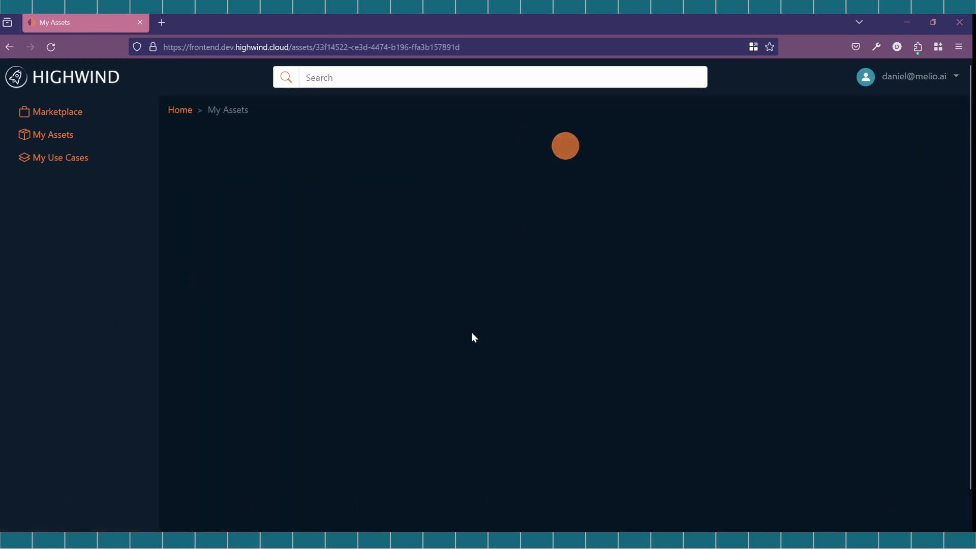
{"action": "scroll", "coordinate": [473, 325], "scroll_direction": "down", "scroll_amount": 3}
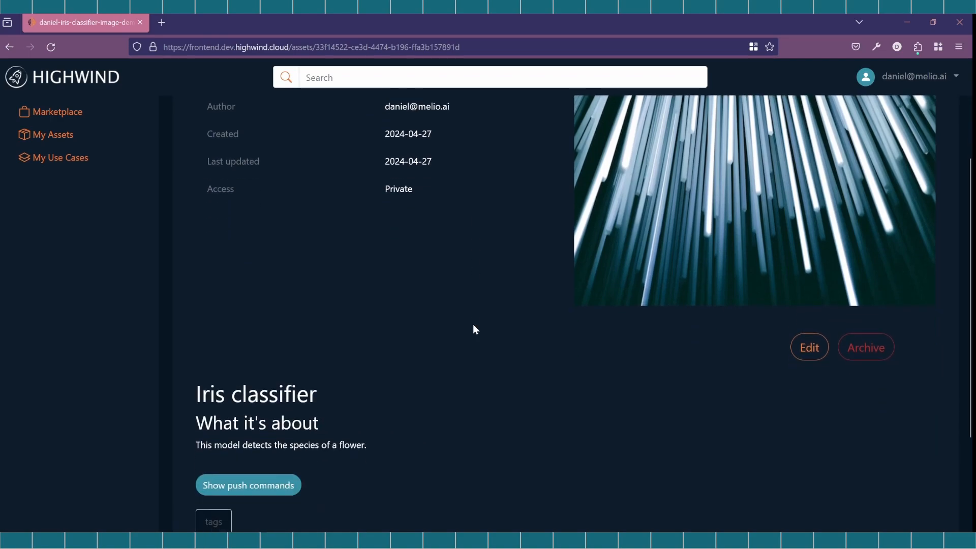
{"action": "scroll", "coordinate": [473, 329], "scroll_direction": "down", "scroll_amount": 3}
{"action": "left_click", "coordinate": [284, 345]}
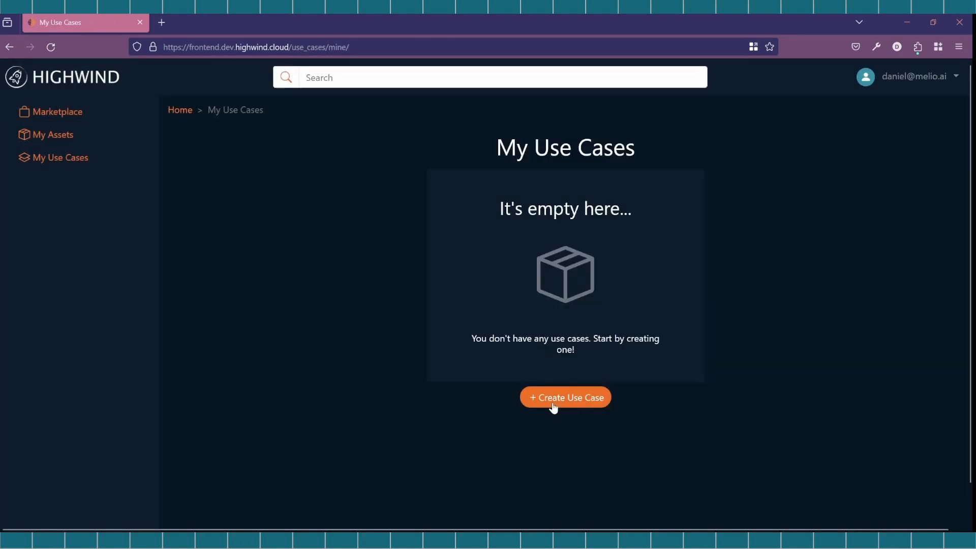
- Start a new use case named "Flower Species Identifier" and review its description template with the example payload
{"action": "left_click", "coordinate": [554, 407]}
{"action": "left_click", "coordinate": [487, 219]}
{"action": "type", "text": "Flower"}
{"action": "key", "text": "ctrl+BackSpace"}
{"action": "type", "text": "Flower Species Identifier"}
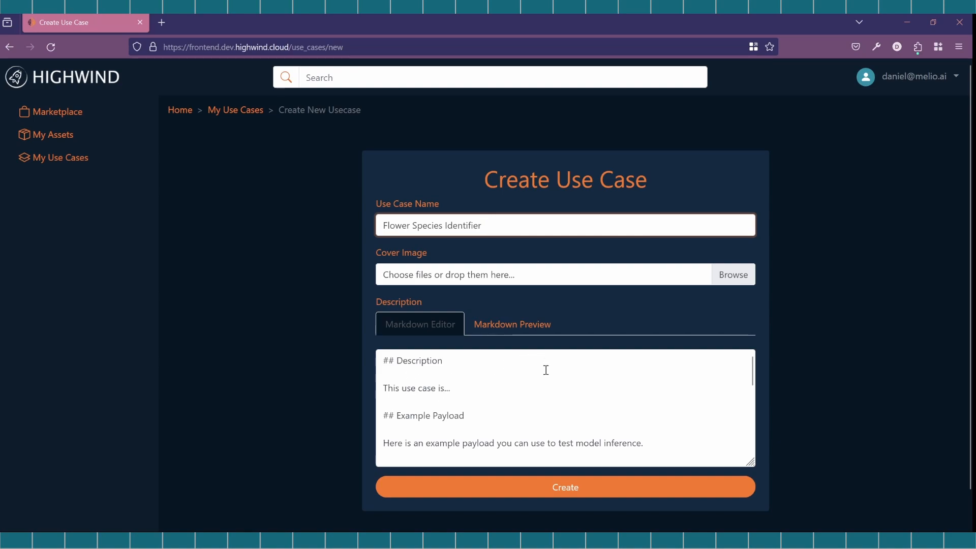
{"action": "scroll", "coordinate": [503, 386], "scroll_direction": "down", "scroll_amount": 3}
{"action": "scroll", "coordinate": [452, 384], "scroll_direction": "down", "scroll_amount": 3}
{"action": "scroll", "coordinate": [437, 381], "scroll_direction": "up", "scroll_amount": 6}
{"action": "scroll", "coordinate": [427, 380], "scroll_direction": "down", "scroll_amount": 3}
{"action": "scroll", "coordinate": [427, 380], "scroll_direction": "down", "scroll_amount": 3}
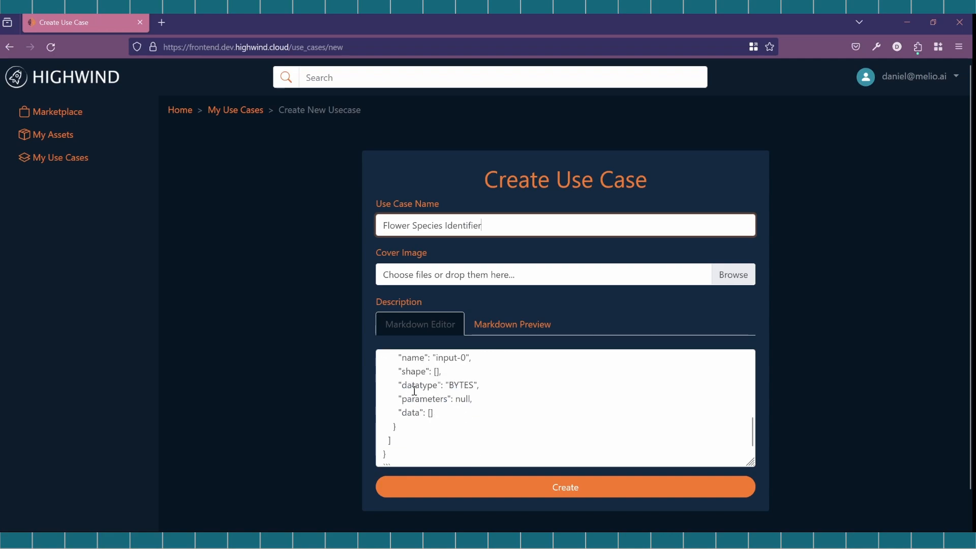
- Replace the template's example payload with the iris measurement JSON using shape [1] and datatype BYTES, and create the use case
{"action": "scroll", "coordinate": [489, 408], "scroll_direction": "up", "scroll_amount": 3}
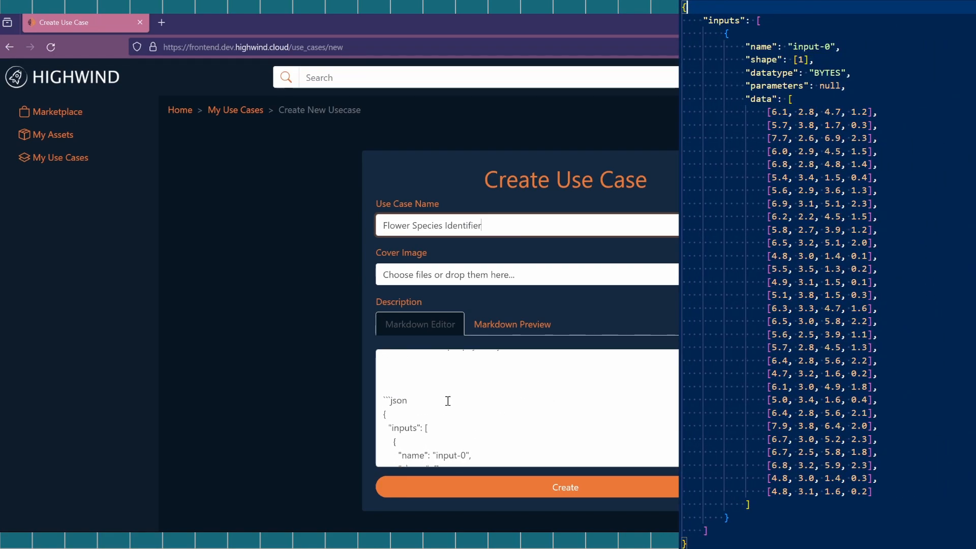
{"action": "scroll", "coordinate": [508, 376], "scroll_direction": "down", "scroll_amount": 10}
{"action": "scroll", "coordinate": [538, 341], "scroll_direction": "up", "scroll_amount": 10}
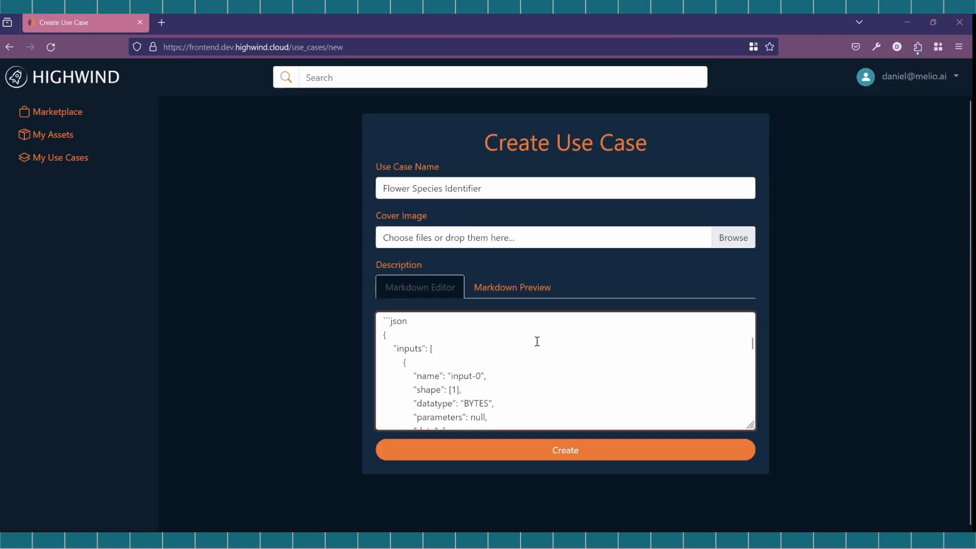
{"action": "left_click", "coordinate": [539, 449]}
{"action": "scroll", "coordinate": [406, 209], "scroll_direction": "down", "scroll_amount": 5}
{"action": "scroll", "coordinate": [458, 218], "scroll_direction": "up", "scroll_amount": 5}
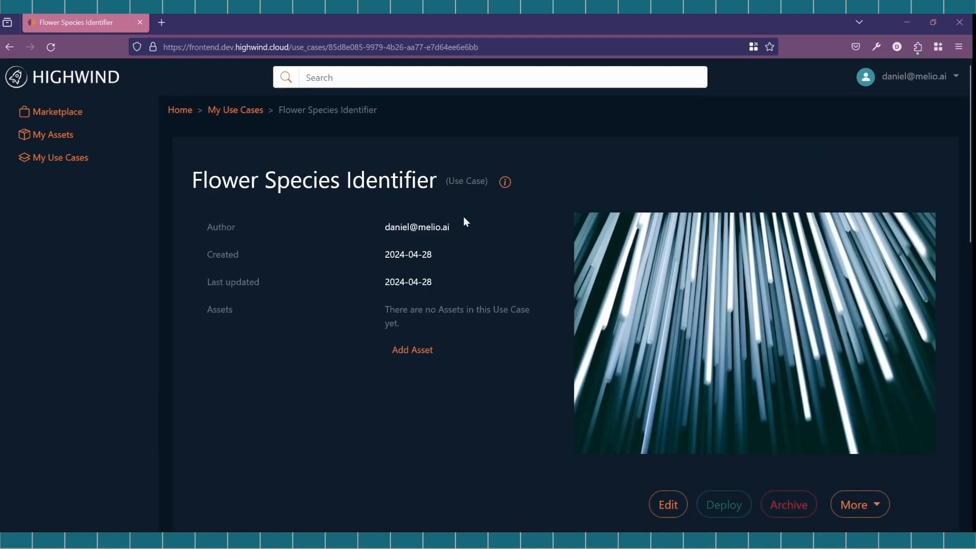
- Add the iris classifier Docker repository asset to the Flower Species Identifier use case and review its asset card
{"action": "left_click", "coordinate": [417, 350]}
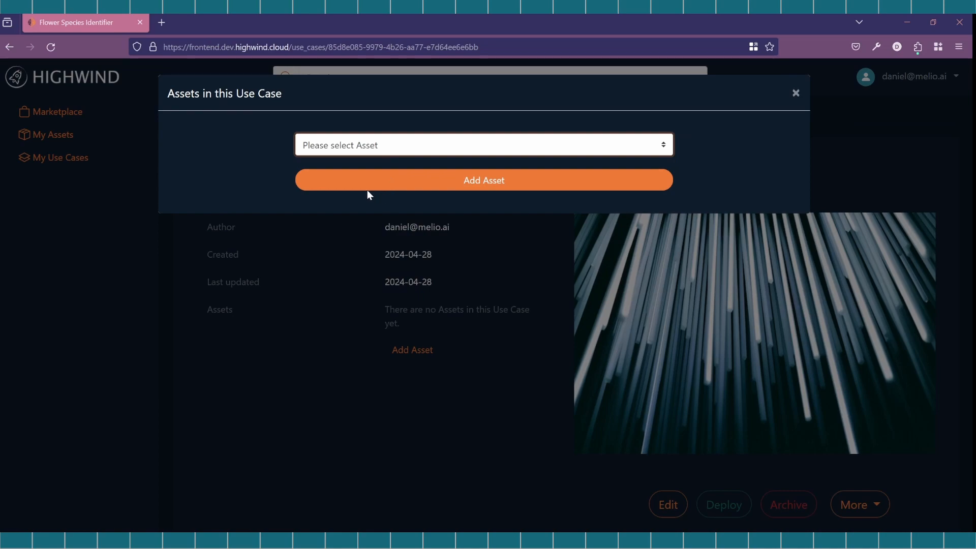
{"action": "left_click", "coordinate": [404, 188]}
{"action": "left_click", "coordinate": [459, 184]}
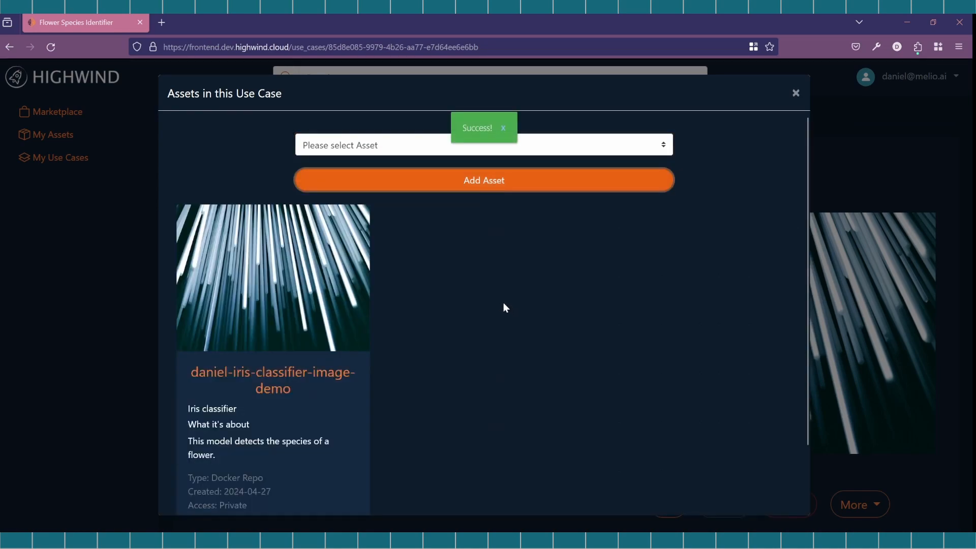
{"action": "scroll", "coordinate": [483, 331], "scroll_direction": "down", "scroll_amount": 2}
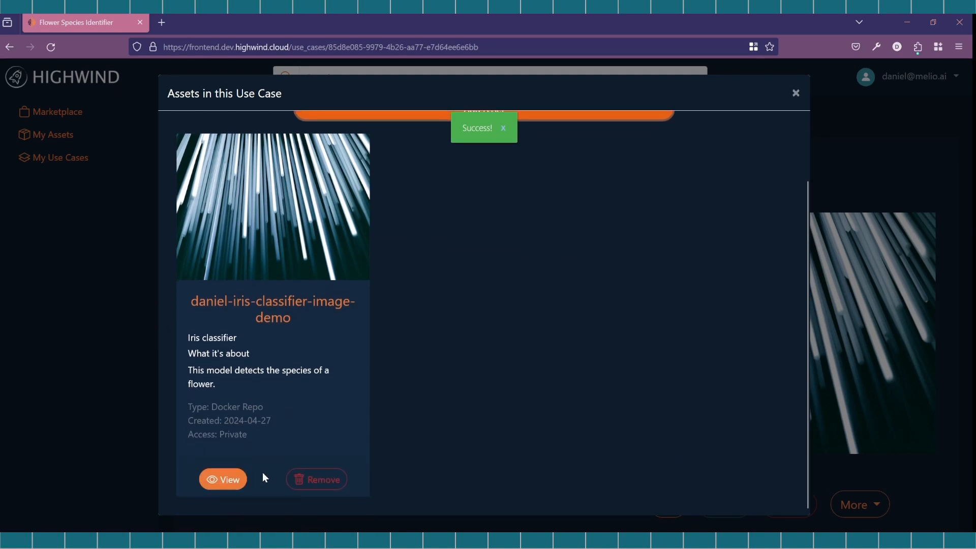
{"action": "scroll", "coordinate": [593, 321], "scroll_direction": "up", "scroll_amount": 2}
{"action": "scroll", "coordinate": [594, 321], "scroll_direction": "down", "scroll_amount": 2}
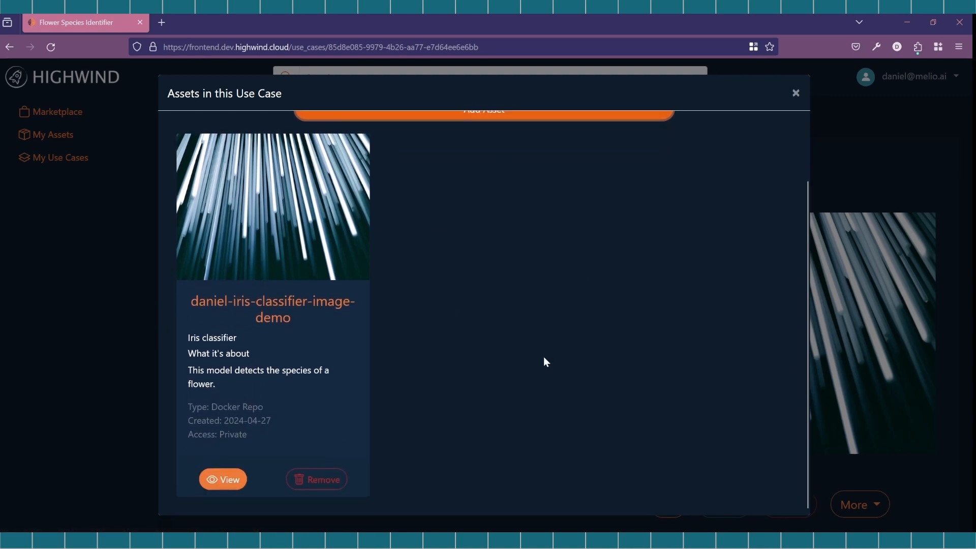
{"action": "scroll", "coordinate": [523, 397], "scroll_direction": "up", "scroll_amount": 2}
{"action": "left_click", "coordinate": [795, 95]}
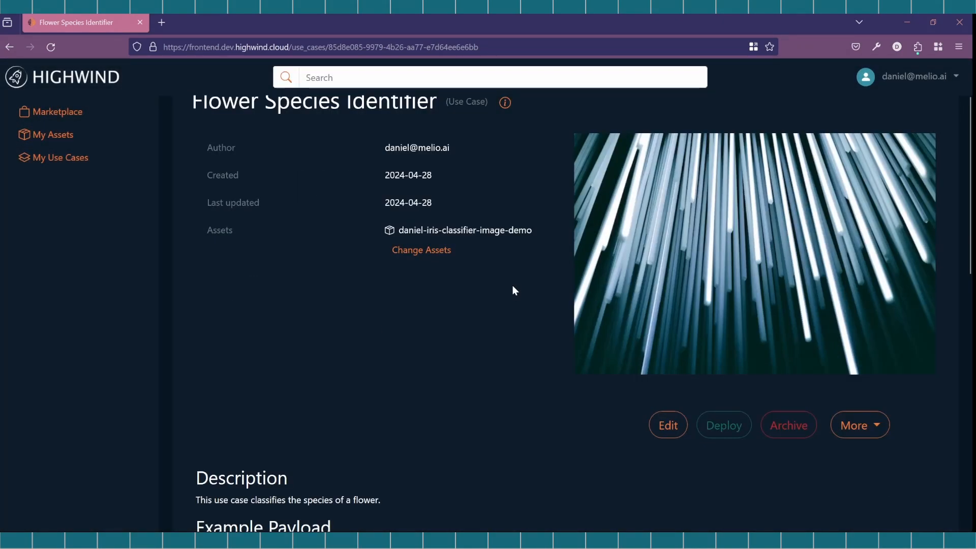
- Deploy the use case with the JSON inference schema and the latest image tag, and check the deployment status details
{"action": "left_click", "coordinate": [724, 425]}
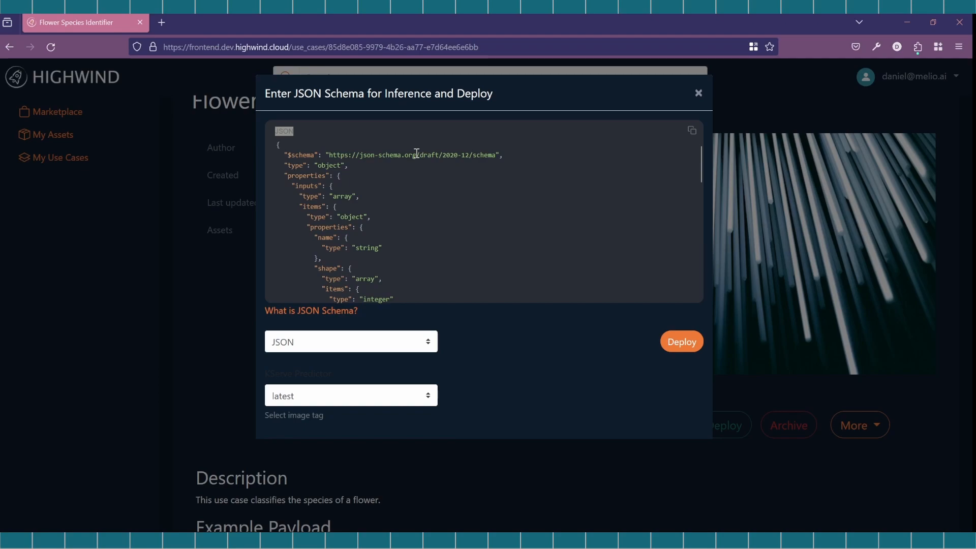
{"action": "scroll", "coordinate": [416, 153], "scroll_direction": "down", "scroll_amount": 10}
{"action": "left_click", "coordinate": [682, 342]}
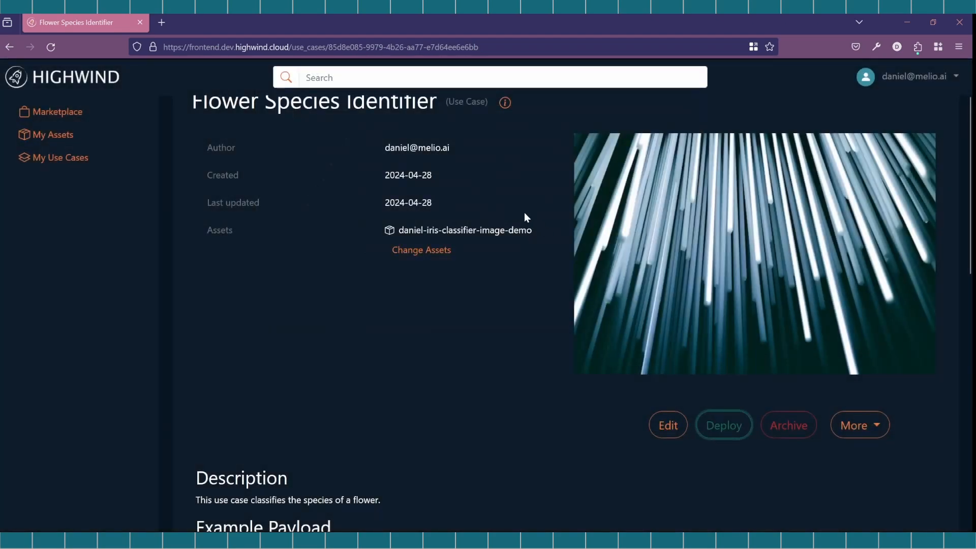
{"action": "scroll", "coordinate": [518, 210], "scroll_direction": "down", "scroll_amount": 3}
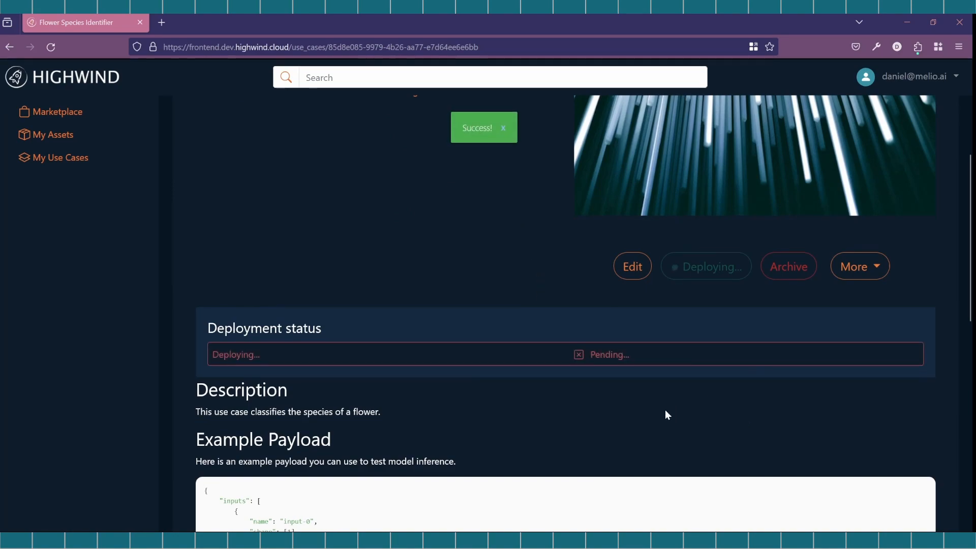
{"action": "left_click", "coordinate": [566, 377]}
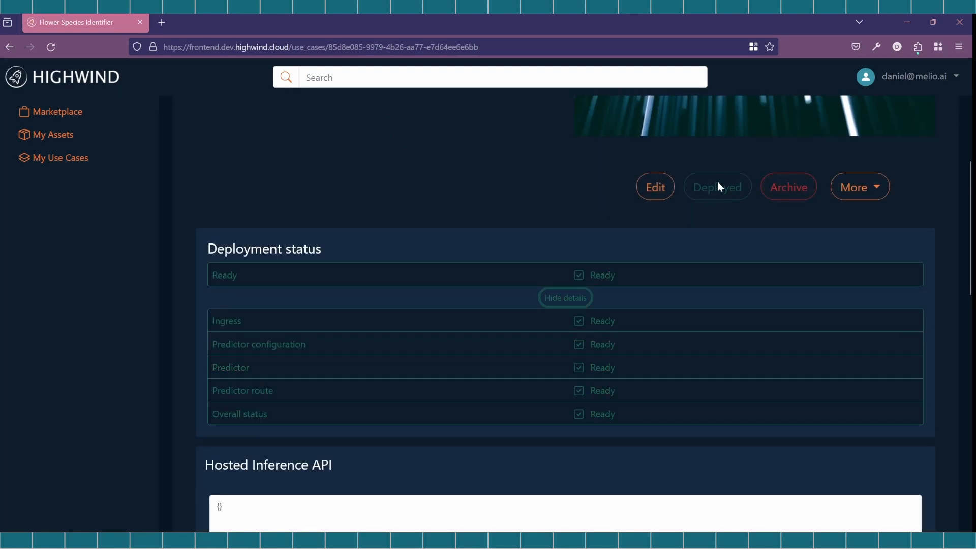
{"action": "scroll", "coordinate": [480, 230], "scroll_direction": "up", "scroll_amount": 5}
{"action": "scroll", "coordinate": [480, 230], "scroll_direction": "down", "scroll_amount": 6}
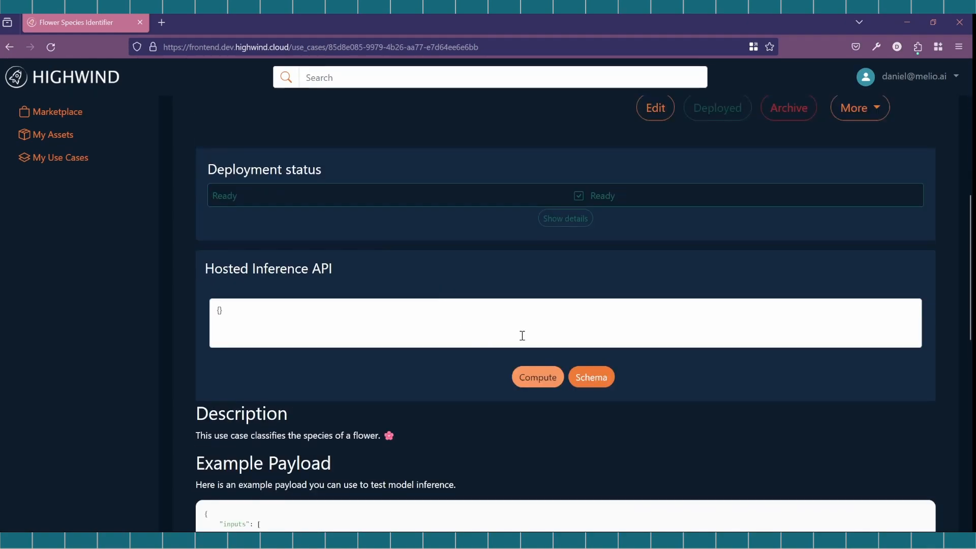
- Review the inference schema of the deployed use case's Hosted Inference API
{"action": "left_click", "coordinate": [590, 377]}
{"action": "scroll", "coordinate": [419, 175], "scroll_direction": "down", "scroll_amount": 10}
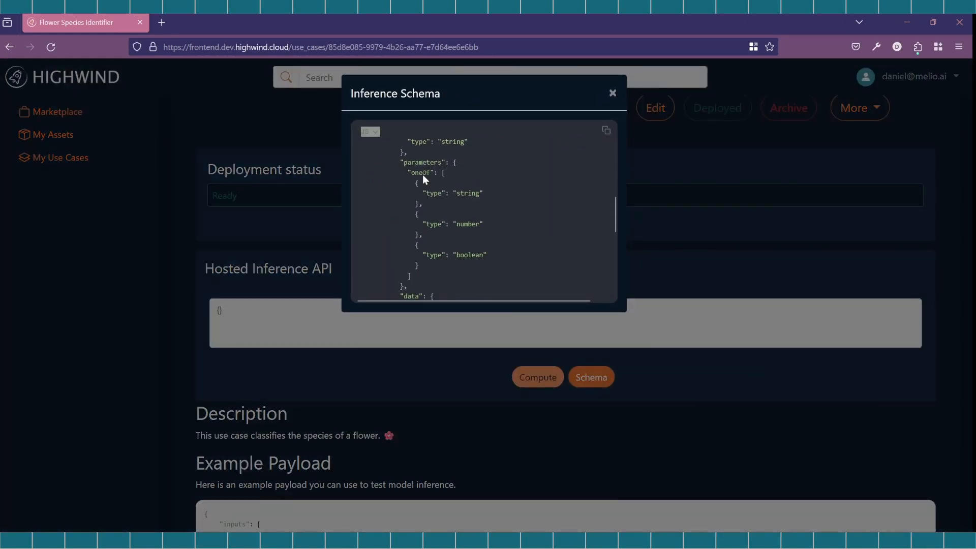
{"action": "left_click", "coordinate": [613, 93]}
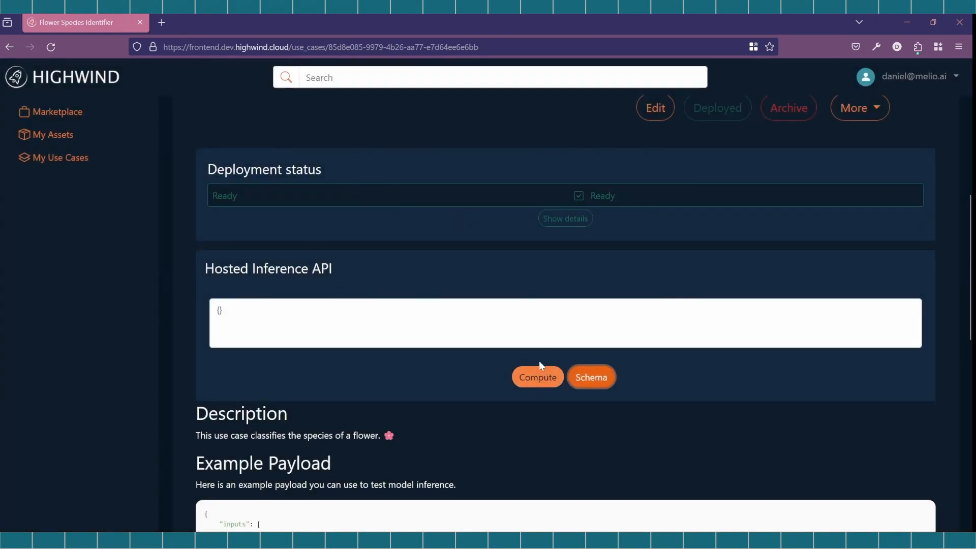
- Copy the full example payload from the description and replace the Hosted Inference API input with it
{"action": "scroll", "coordinate": [430, 367], "scroll_direction": "down", "scroll_amount": 6}
{"action": "left_click_drag", "start_coordinate": [205, 197], "coordinate": [298, 372]}
{"action": "scroll", "coordinate": [472, 303], "scroll_direction": "down", "scroll_amount": 5}
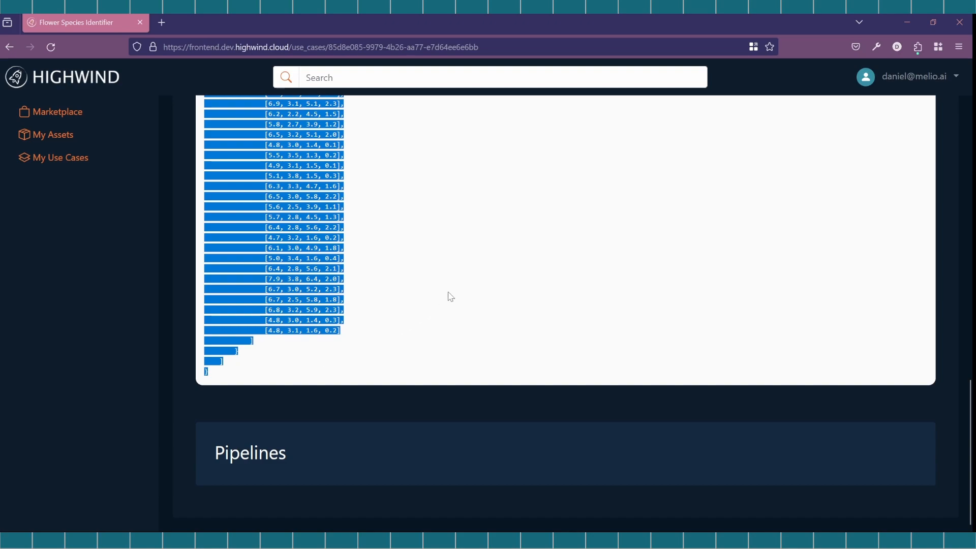
{"action": "scroll", "coordinate": [442, 300], "scroll_direction": "up", "scroll_amount": 10}
{"action": "left_click", "coordinate": [338, 220]}
{"action": "key", "text": "ctrl+a"}
{"action": "key", "text": "ctrl+v"}
- Compute the inference for the entered payload and examine the returned JSON results
{"action": "scroll", "coordinate": [366, 259], "scroll_direction": "up", "scroll_amount": 6}
{"action": "left_click", "coordinate": [537, 331]}
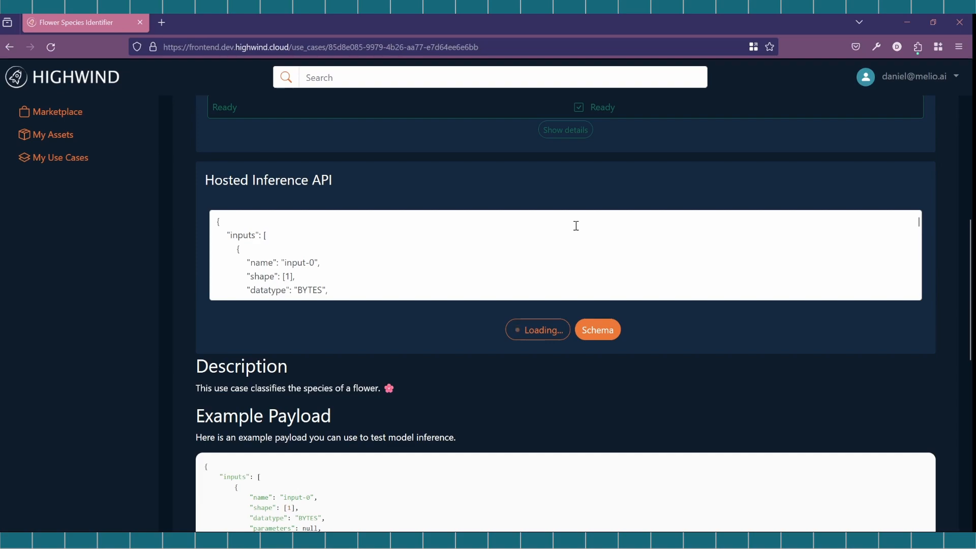
{"action": "scroll", "coordinate": [401, 331], "scroll_direction": "down", "scroll_amount": 2}
{"action": "scroll", "coordinate": [402, 331], "scroll_direction": "down", "scroll_amount": 1}
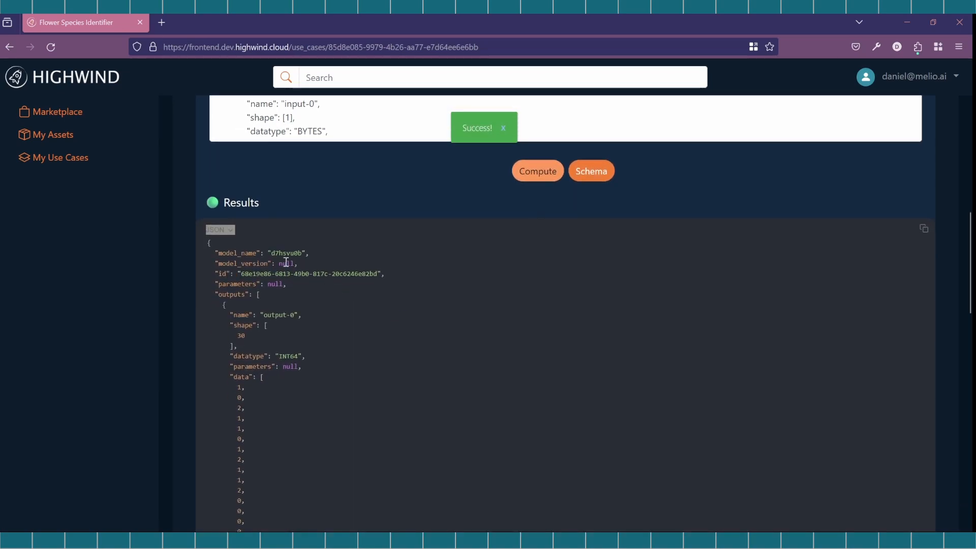
{"action": "scroll", "coordinate": [322, 376], "scroll_direction": "down", "scroll_amount": 2}
{"action": "scroll", "coordinate": [325, 388], "scroll_direction": "down", "scroll_amount": 2}
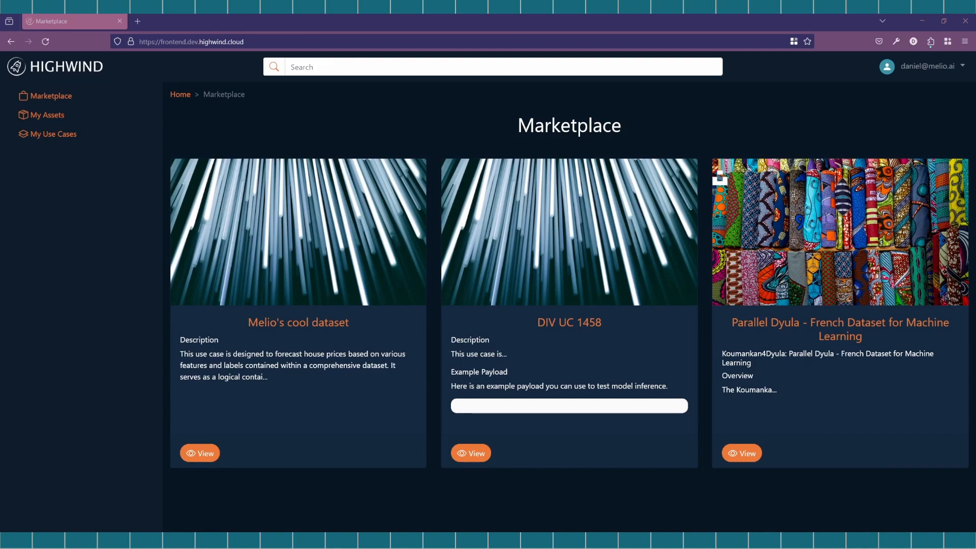
- View the marketplace use case "Parallel Dyula - French Dataset for Machine Learning", inspect its assets, and purchase it for USD 0.00
{"action": "left_click", "coordinate": [738, 453]}
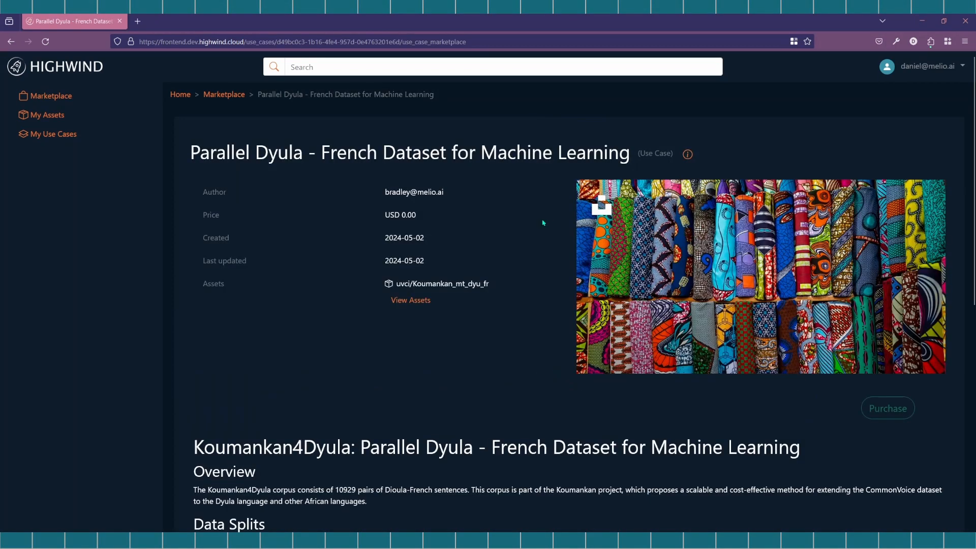
{"action": "scroll", "coordinate": [544, 223], "scroll_direction": "down", "scroll_amount": 2}
{"action": "left_click", "coordinate": [410, 232]}
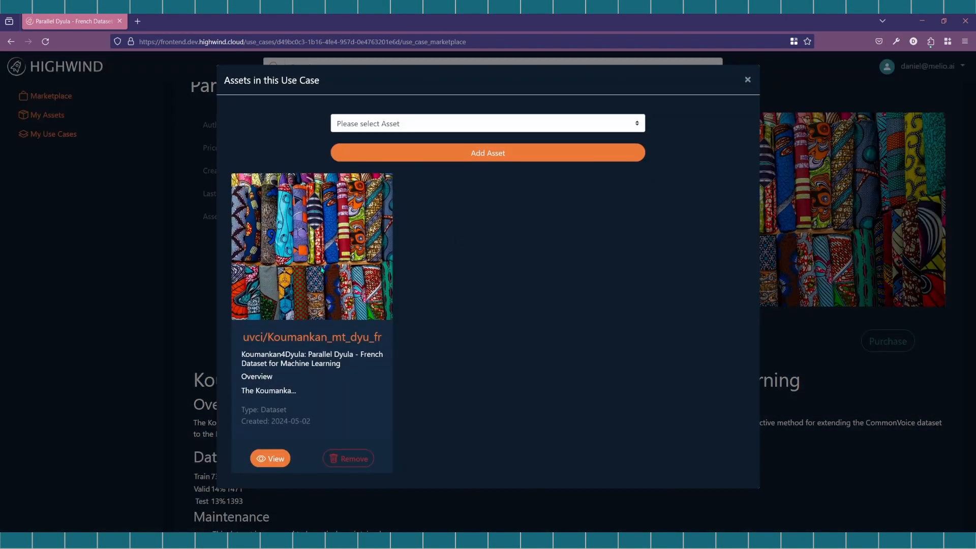
{"action": "left_click", "coordinate": [747, 80]}
{"action": "scroll", "coordinate": [813, 305], "scroll_direction": "up", "scroll_amount": 2}
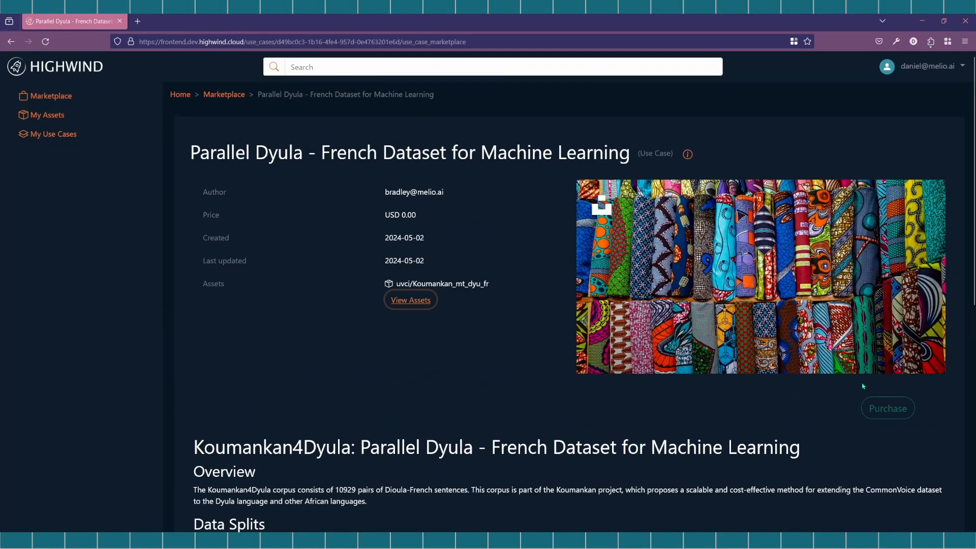
{"action": "left_click", "coordinate": [888, 408]}
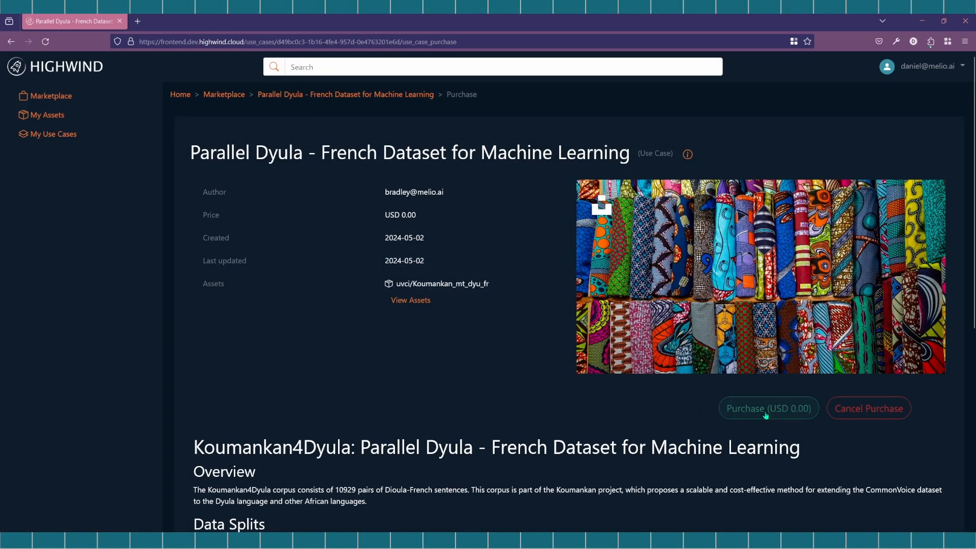
{"action": "left_click", "coordinate": [766, 413]}
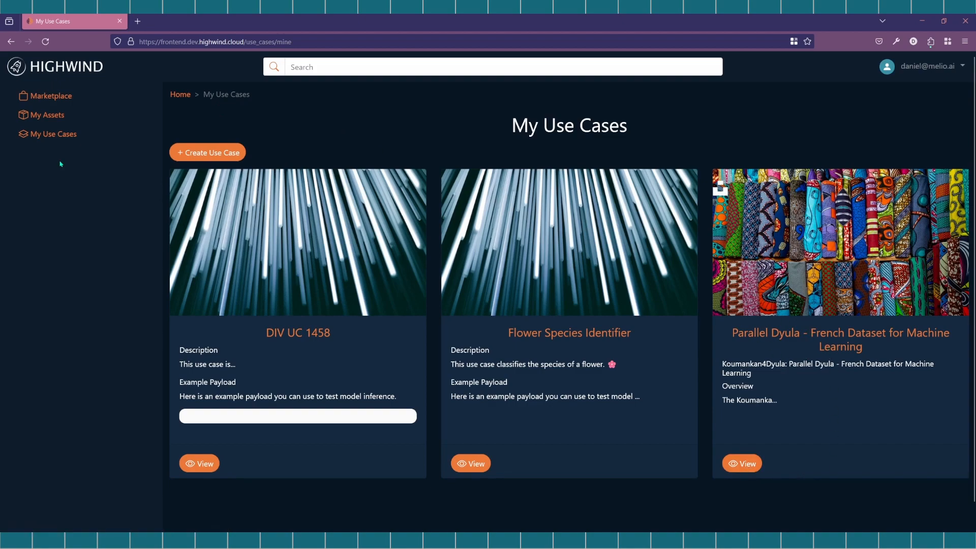
- Create a new use case named "Example" from My Use Cases, keeping the default description
{"action": "left_click", "coordinate": [199, 156]}
{"action": "left_click", "coordinate": [449, 192]}
{"action": "type", "text": "Example"}
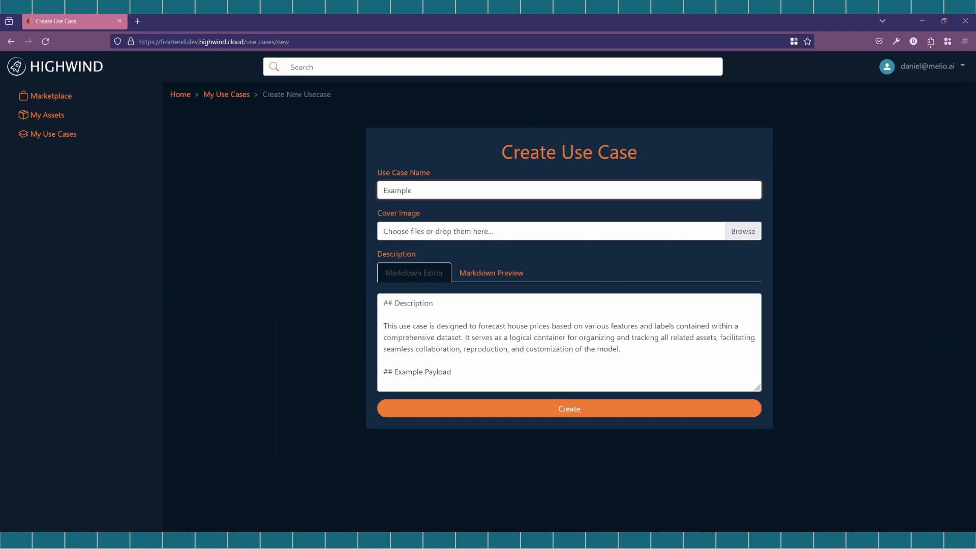
{"action": "key", "text": "Return"}
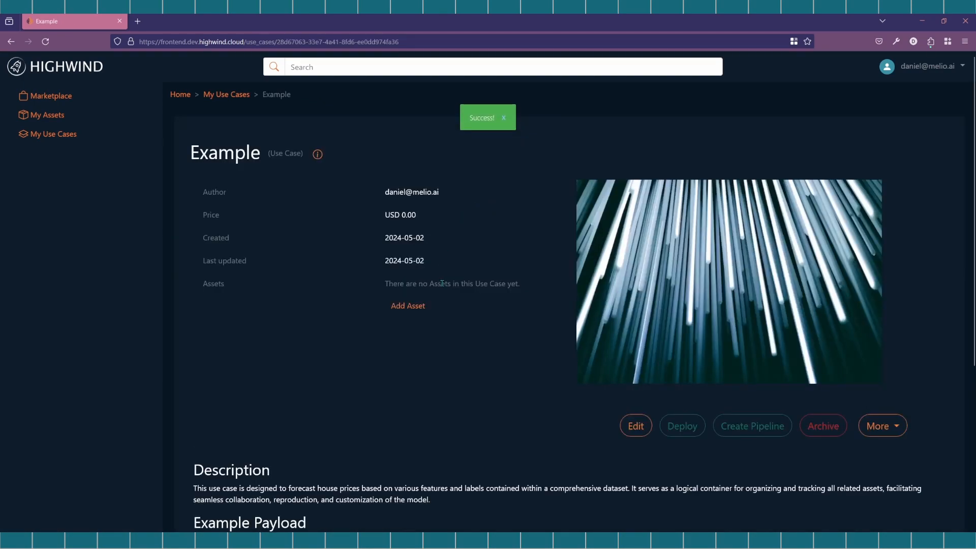
- Add the purchased uvci/Koumankan_mt_dyu_fr dataset and the iris classifier image asset to the Example use case
{"action": "left_click", "coordinate": [414, 310]}
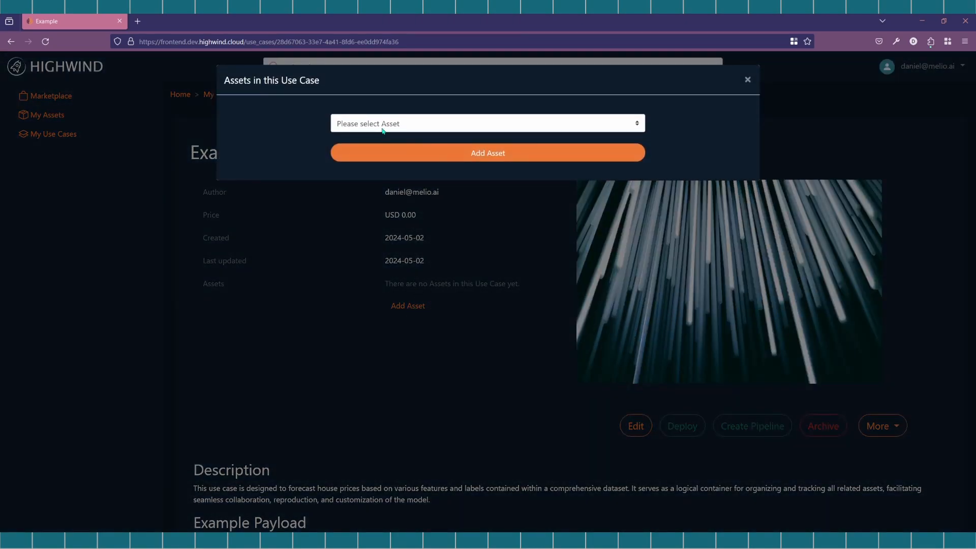
{"action": "left_click", "coordinate": [399, 130]}
{"action": "left_click", "coordinate": [368, 194]}
{"action": "left_click", "coordinate": [468, 157]}
{"action": "left_click", "coordinate": [406, 125]}
{"action": "left_click", "coordinate": [412, 162]}
{"action": "left_click", "coordinate": [507, 160]}
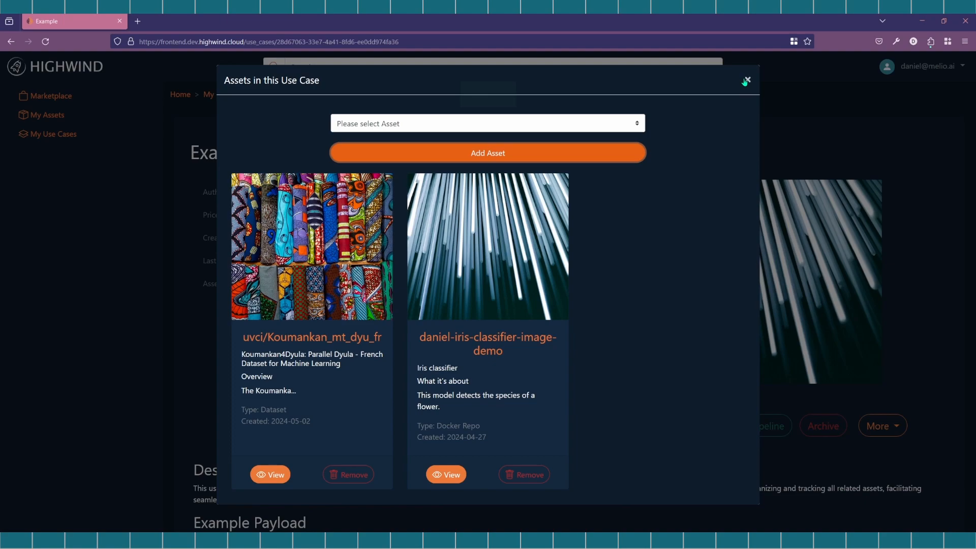
{"action": "left_click", "coordinate": [745, 82]}
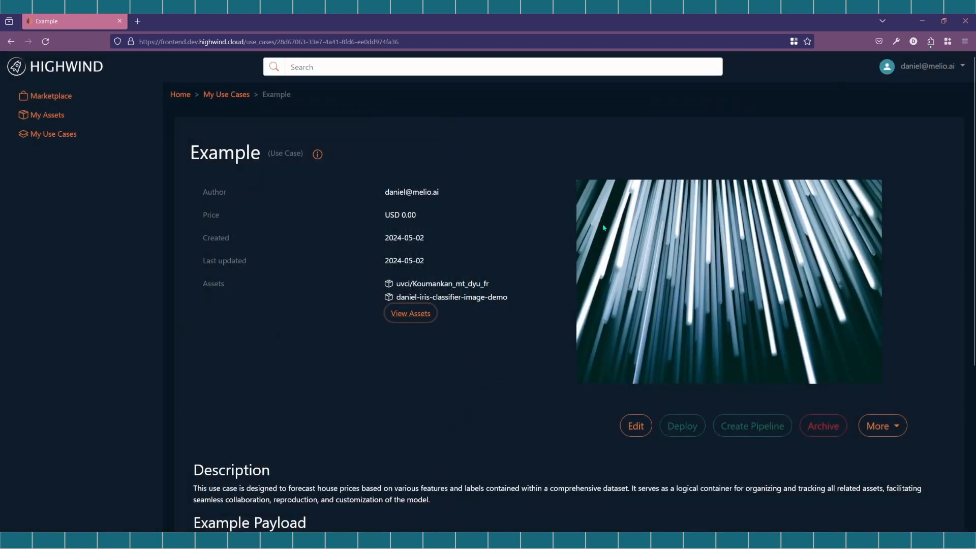
- Open the deployment settings with the JSON inference schema for the Example use case
{"action": "scroll", "coordinate": [511, 292], "scroll_direction": "down", "scroll_amount": 2}
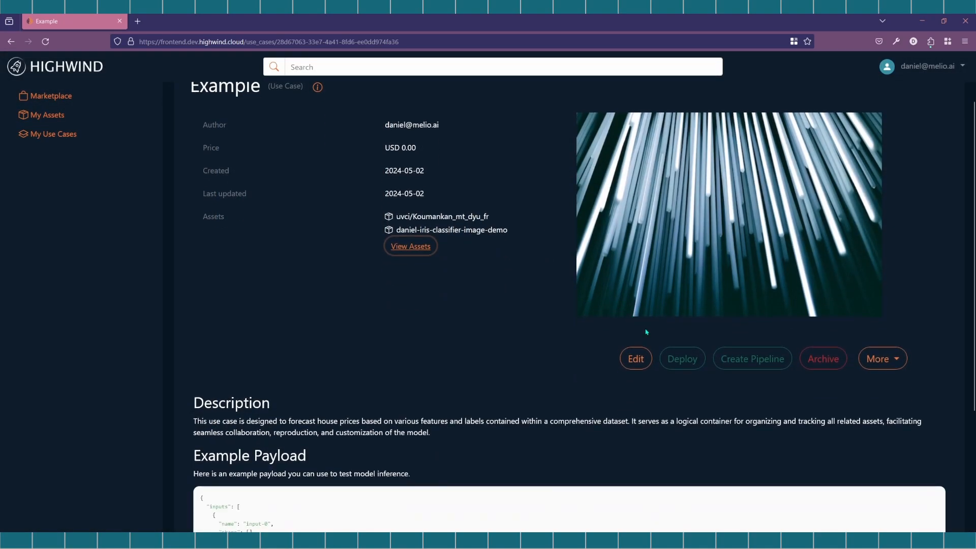
{"action": "left_click", "coordinate": [682, 359]}
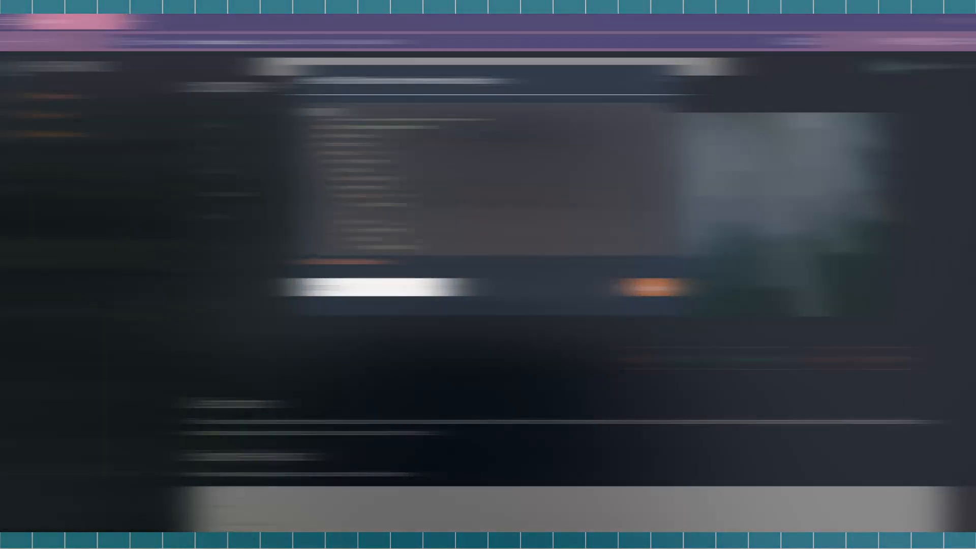